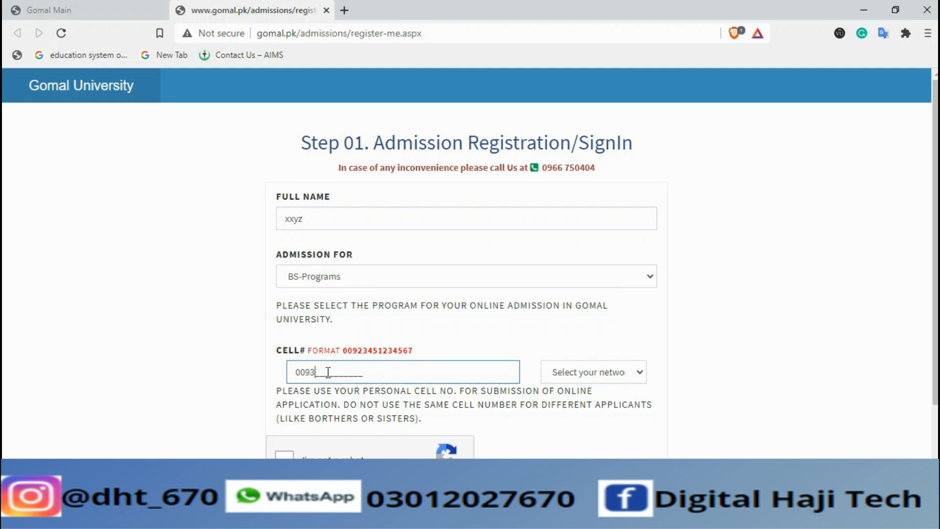
Correct the cell number, choose Mobilink as the network operator, and tick the reCAPTCHA checkbox.
{"action": "key", "text": "BackSpace"}
{"action": "left_click", "coordinate": [575, 372]}
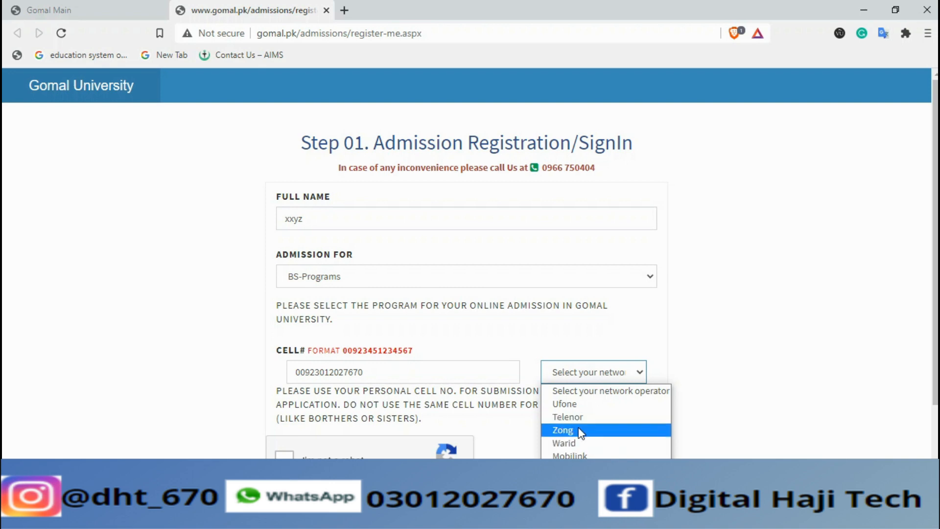
{"action": "left_click", "coordinate": [577, 456]}
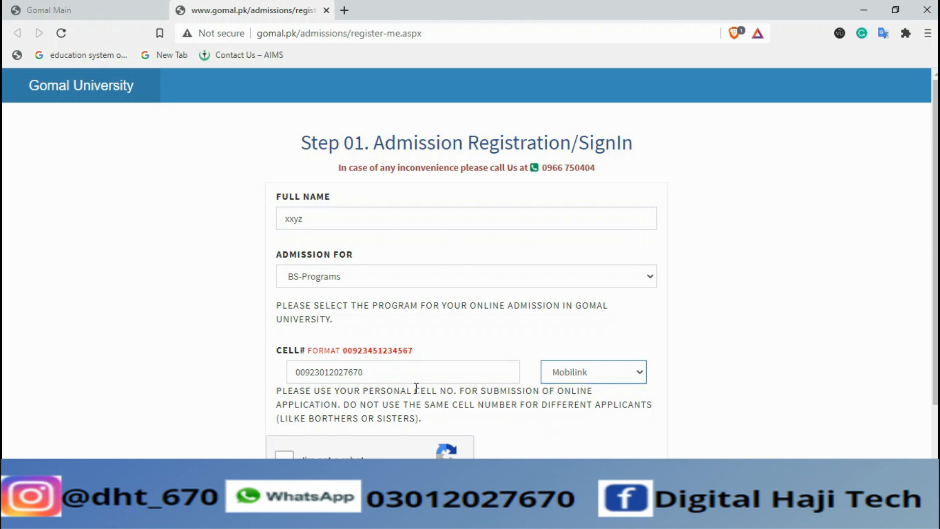
{"action": "left_click", "coordinate": [285, 455]}
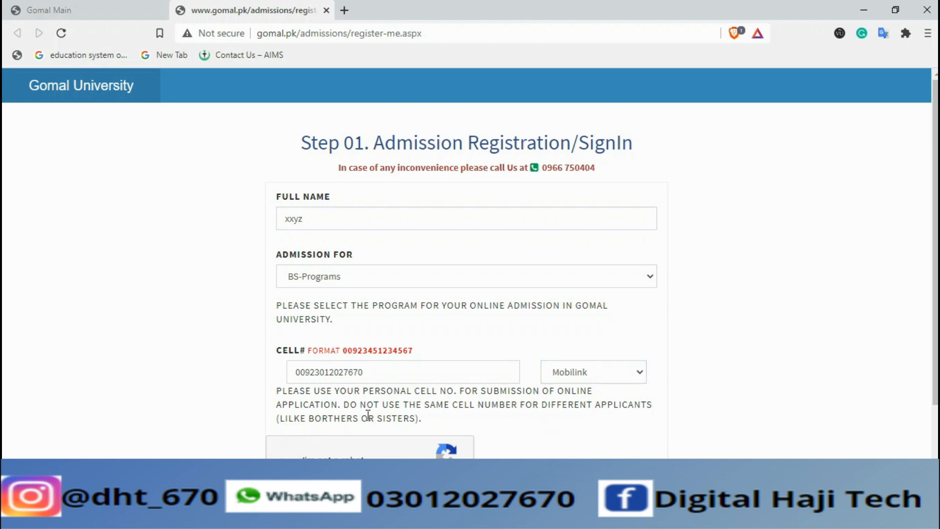
{"action": "scroll", "coordinate": [366, 417], "scroll_direction": "down", "scroll_amount": 2}
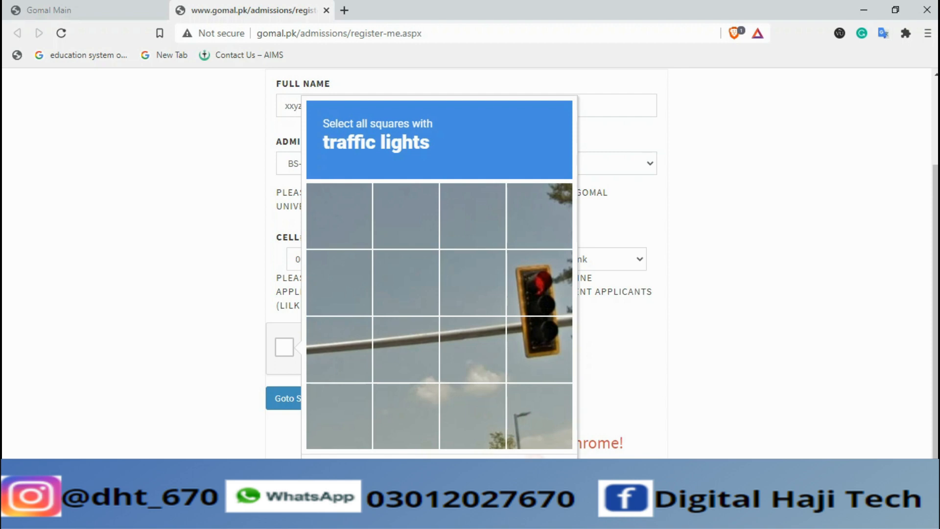
Solve the hills image challenge, verify it, and submit the registration to go to Step 02.
{"action": "left_click", "coordinate": [535, 471]}
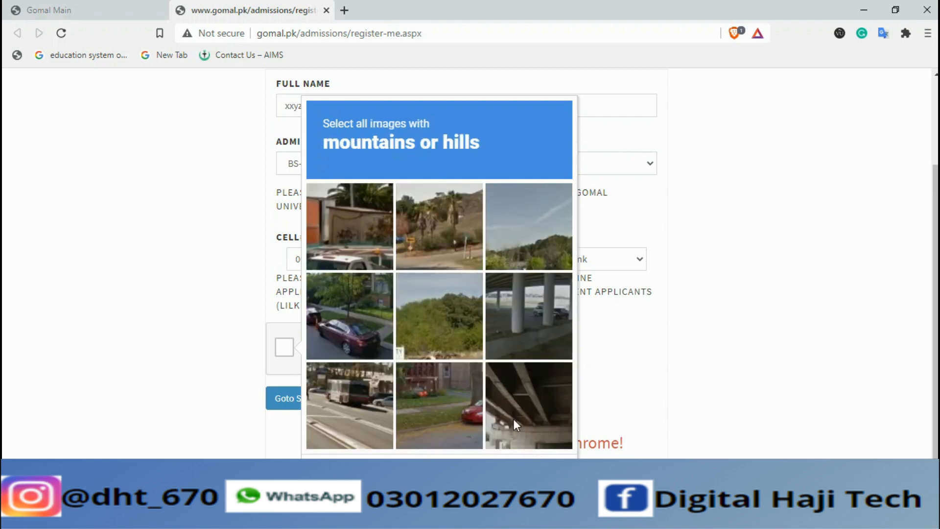
{"action": "left_click", "coordinate": [432, 308]}
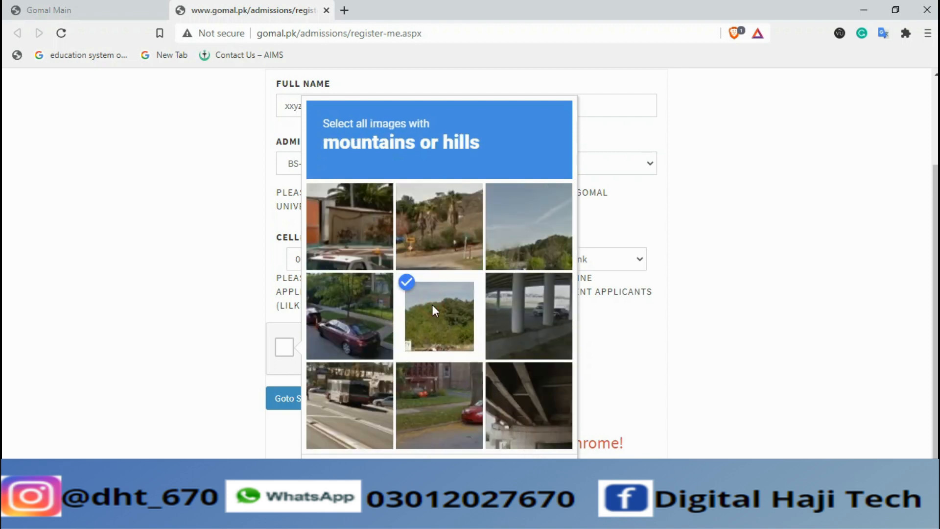
{"action": "left_click", "coordinate": [436, 241]}
{"action": "left_click", "coordinate": [538, 216]}
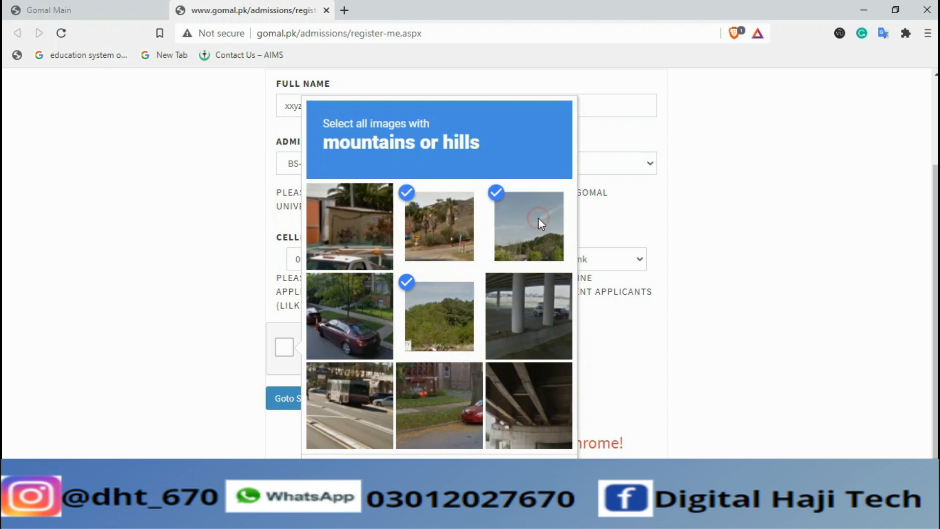
{"action": "left_click", "coordinate": [543, 470]}
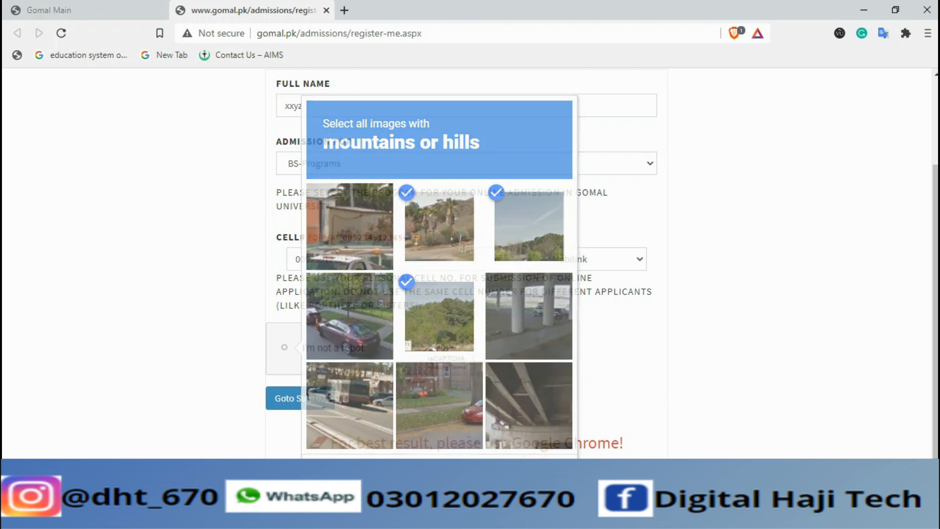
{"action": "left_click", "coordinate": [292, 402]}
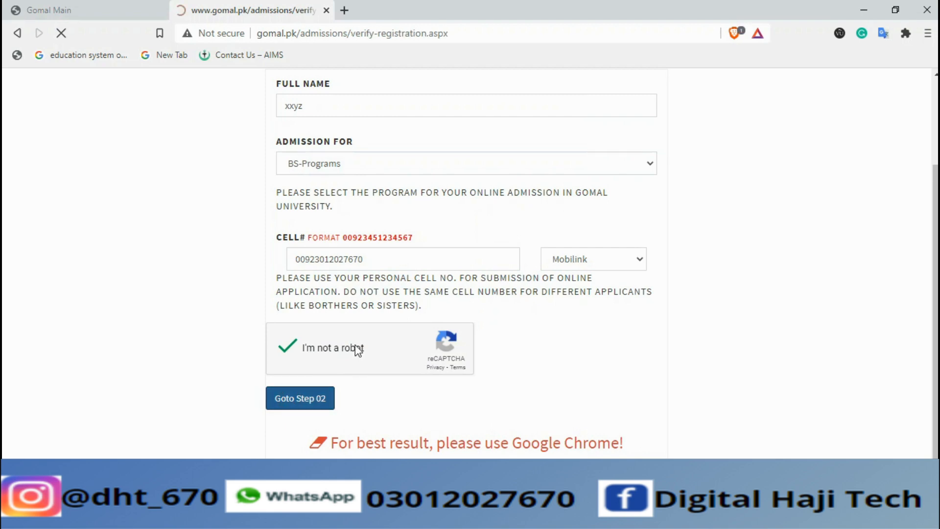
Enter the SMS verification code, choose Add New Admission Form, and verify the code.
{"action": "left_click", "coordinate": [330, 266]}
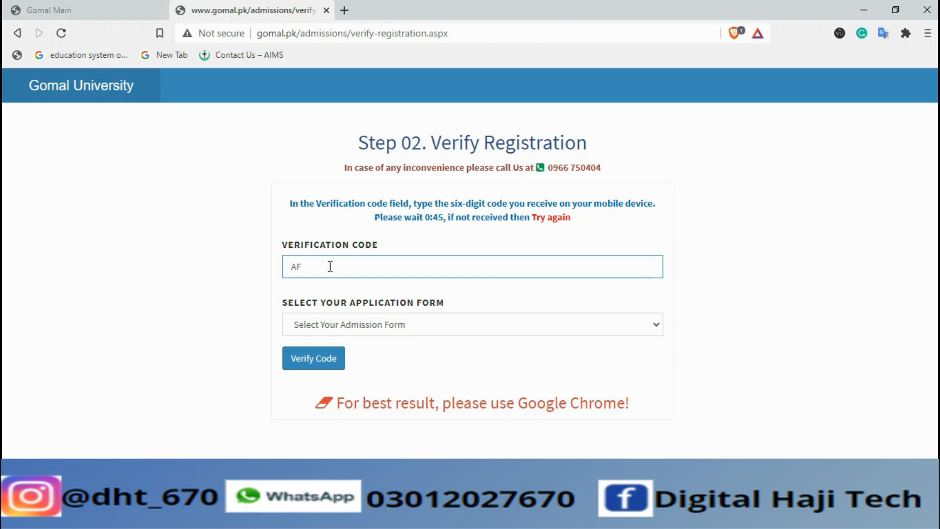
{"action": "left_click", "coordinate": [332, 325]}
{"action": "left_click", "coordinate": [344, 357]}
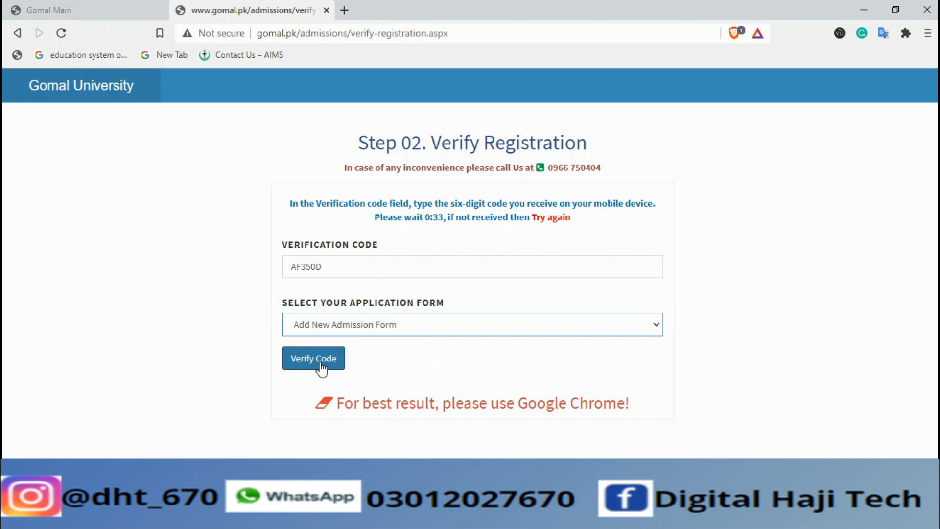
{"action": "left_click", "coordinate": [320, 363]}
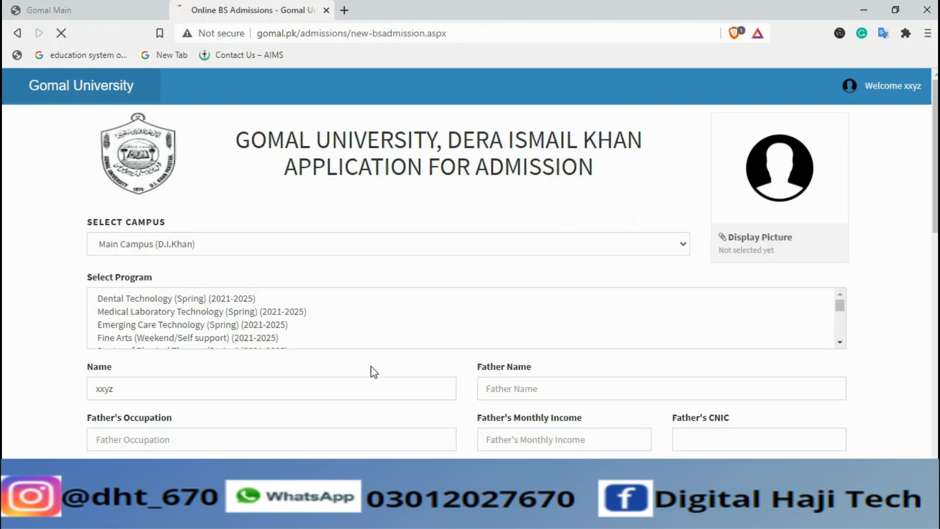
Keep Main Campus (D.I.Khan) and select the Dental Technology (Spring) (2021-2025) program.
{"action": "scroll", "coordinate": [455, 270], "scroll_direction": "down", "scroll_amount": 1}
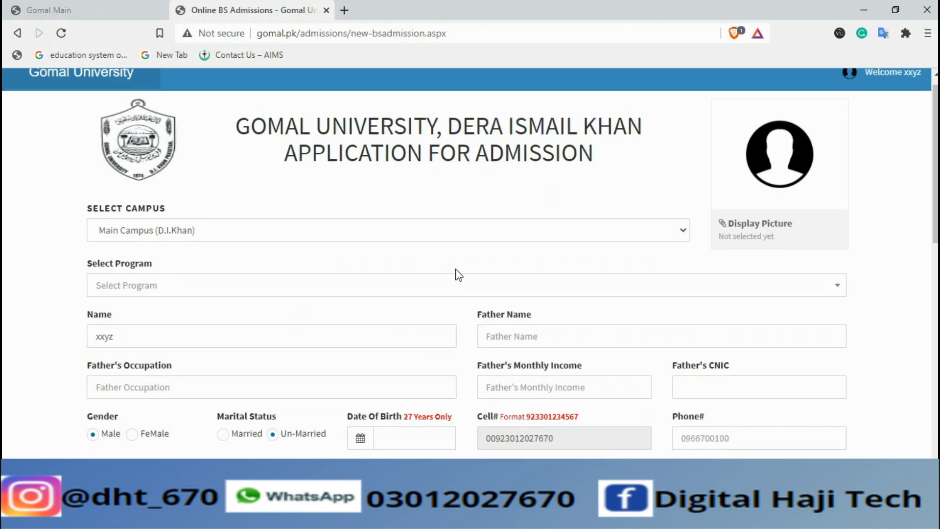
{"action": "left_click", "coordinate": [477, 231]}
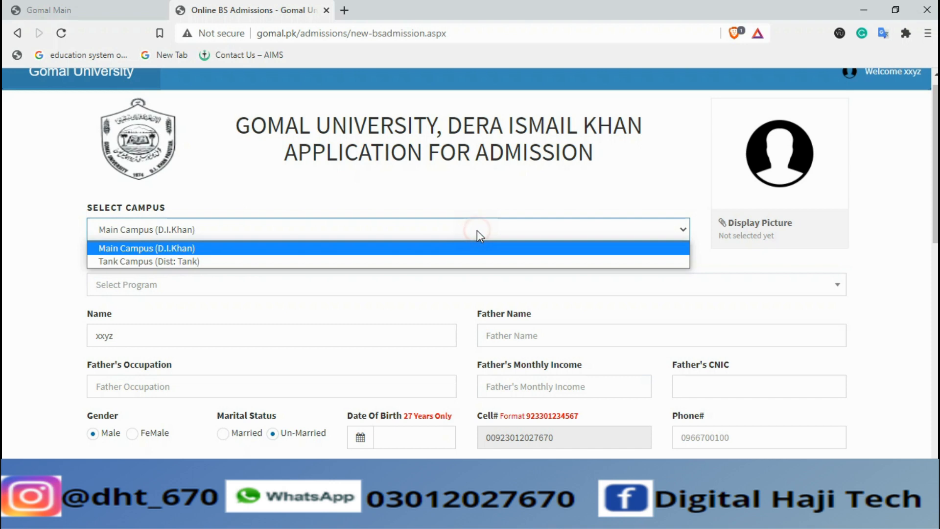
{"action": "left_click", "coordinate": [402, 251]}
{"action": "left_click", "coordinate": [346, 289]}
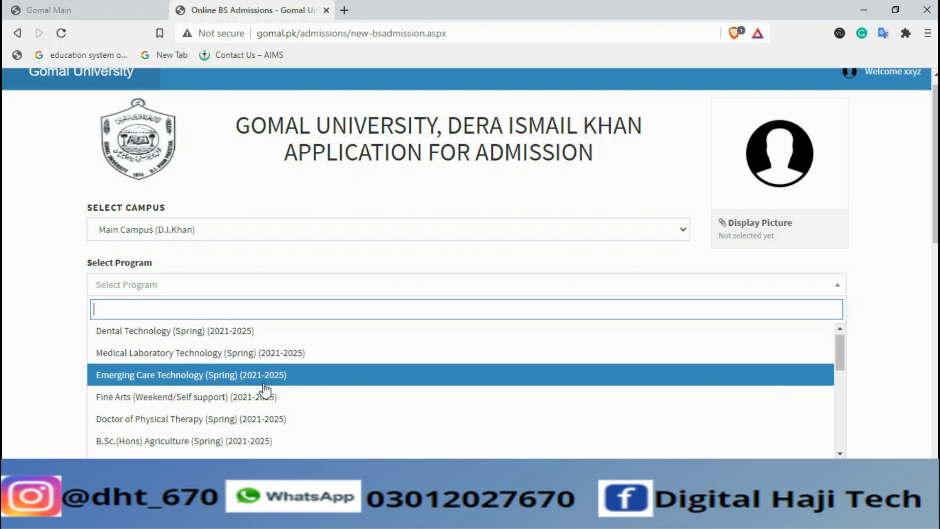
{"action": "scroll", "coordinate": [265, 390], "scroll_direction": "down", "scroll_amount": 2}
{"action": "scroll", "coordinate": [241, 408], "scroll_direction": "down", "scroll_amount": 3}
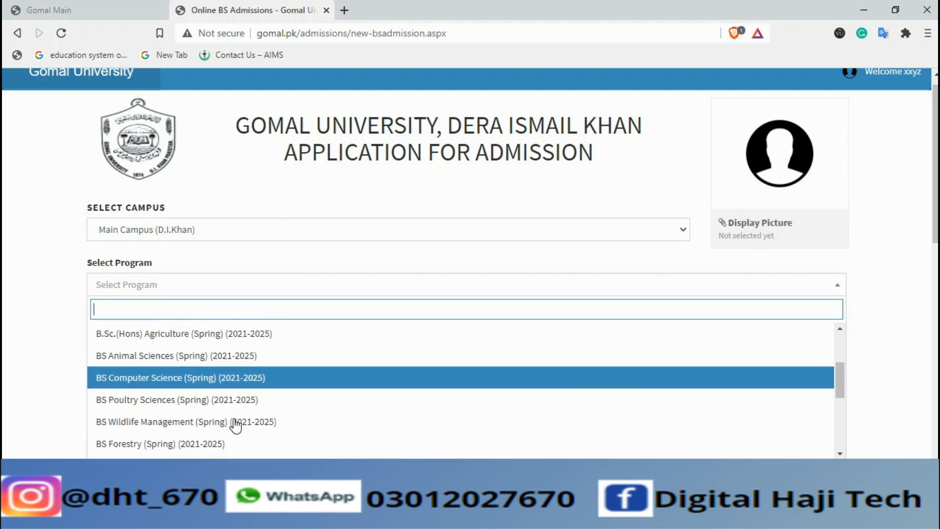
{"action": "scroll", "coordinate": [235, 425], "scroll_direction": "down", "scroll_amount": 5}
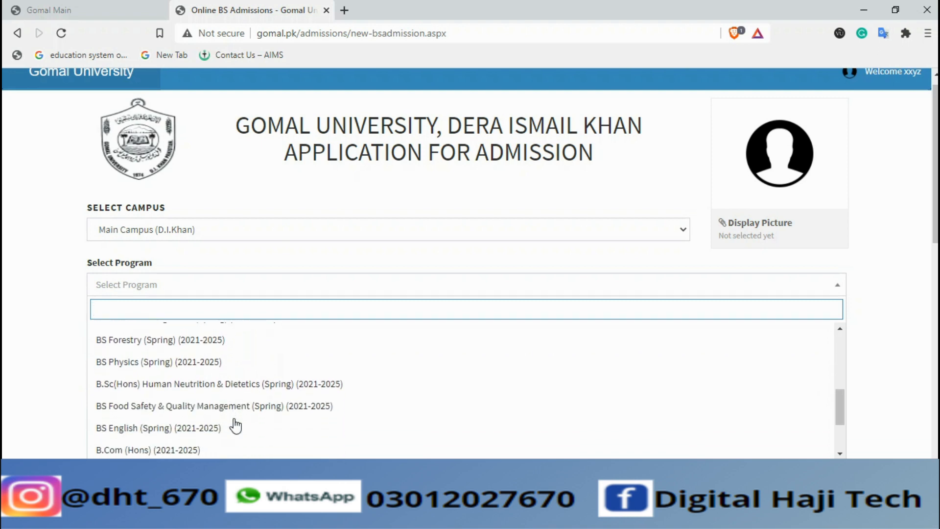
{"action": "scroll", "coordinate": [235, 425], "scroll_direction": "down", "scroll_amount": 2}
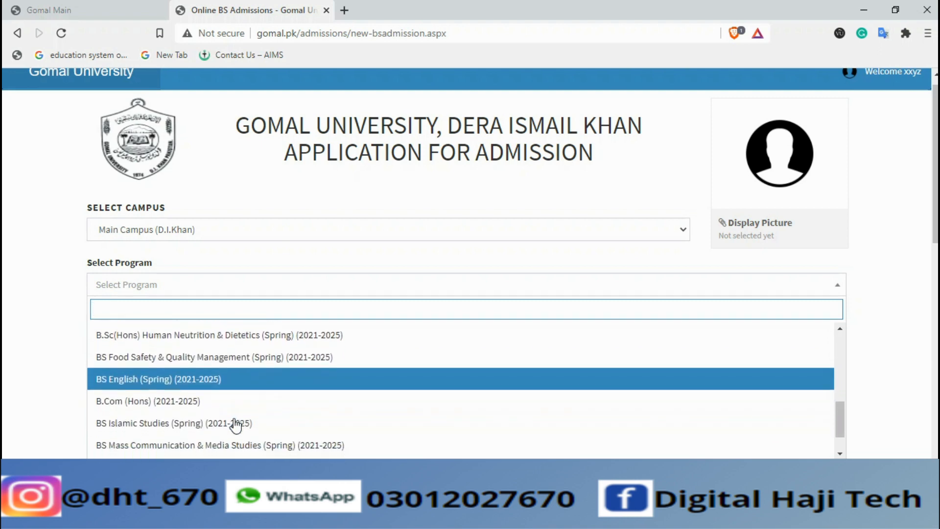
{"action": "scroll", "coordinate": [235, 424], "scroll_direction": "down", "scroll_amount": 2}
{"action": "scroll", "coordinate": [225, 380], "scroll_direction": "up", "scroll_amount": 5}
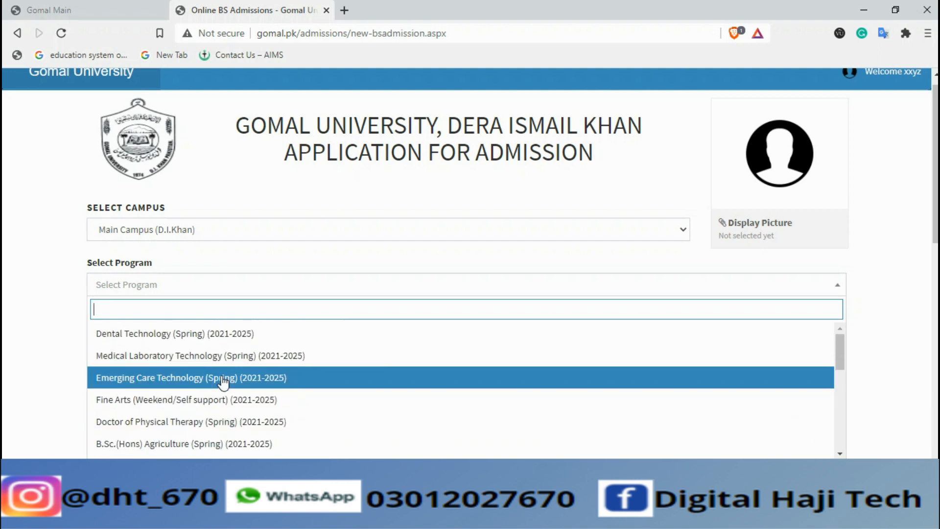
{"action": "left_click", "coordinate": [202, 333]}
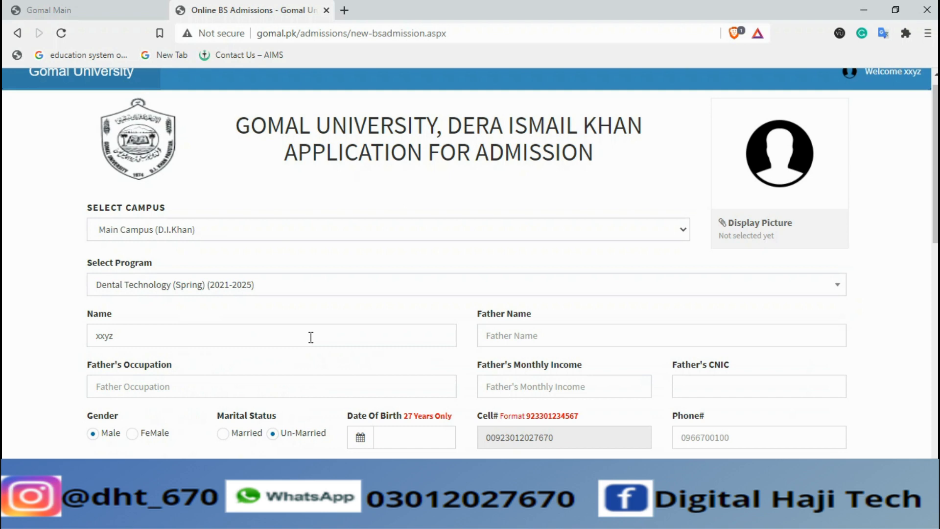
{"action": "scroll", "coordinate": [289, 303], "scroll_direction": "down", "scroll_amount": 1}
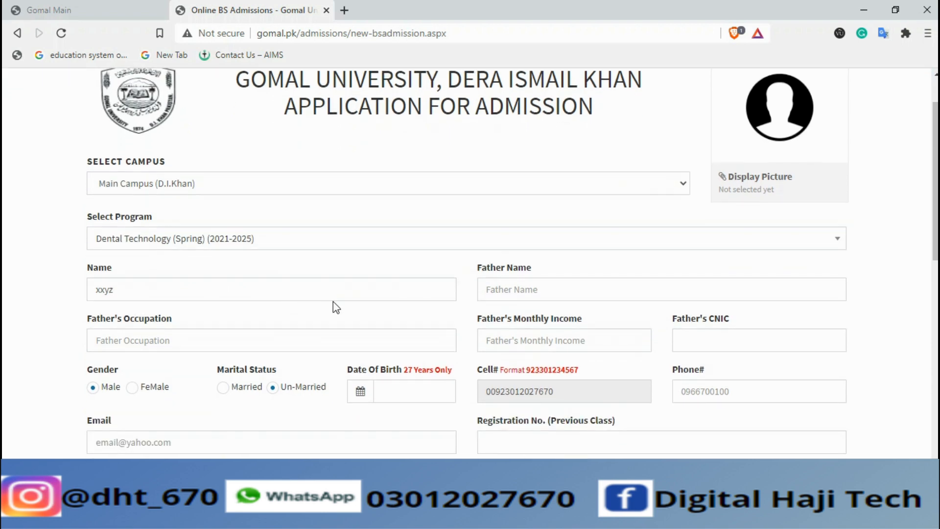
Enter the father's name, occupation, 80000000 monthly income, and the father's CNIC number.
{"action": "left_click", "coordinate": [524, 287]}
{"action": "type", "text": "DDDDD"}
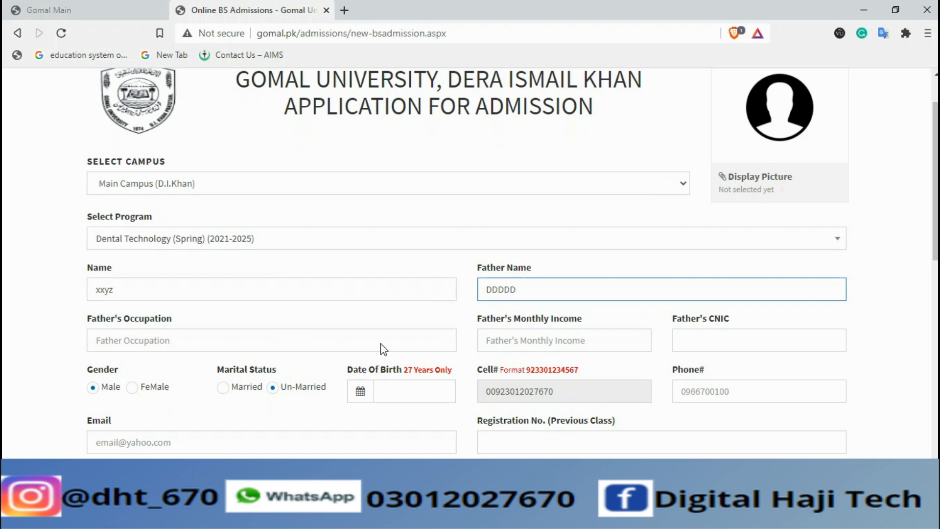
{"action": "left_click", "coordinate": [275, 347]}
{"action": "type", "text": "DDDDDD"}
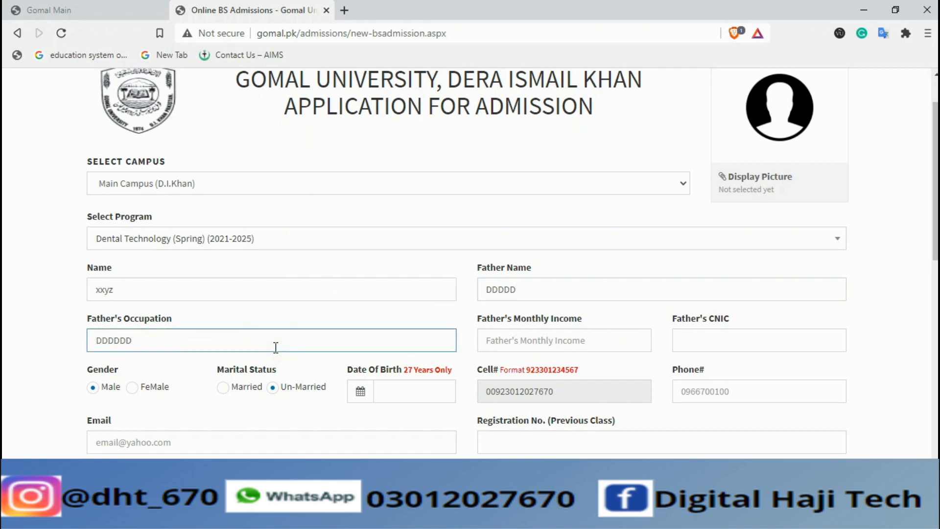
{"action": "left_click", "coordinate": [503, 341]}
{"action": "type", "text": "80000000"}
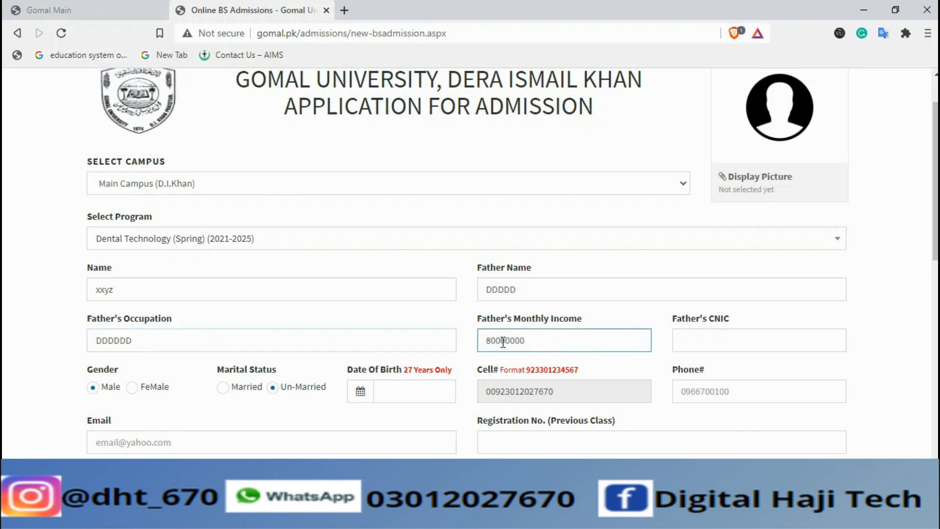
{"action": "left_click", "coordinate": [704, 337]}
{"action": "type", "text": "33333-3333333-3"}
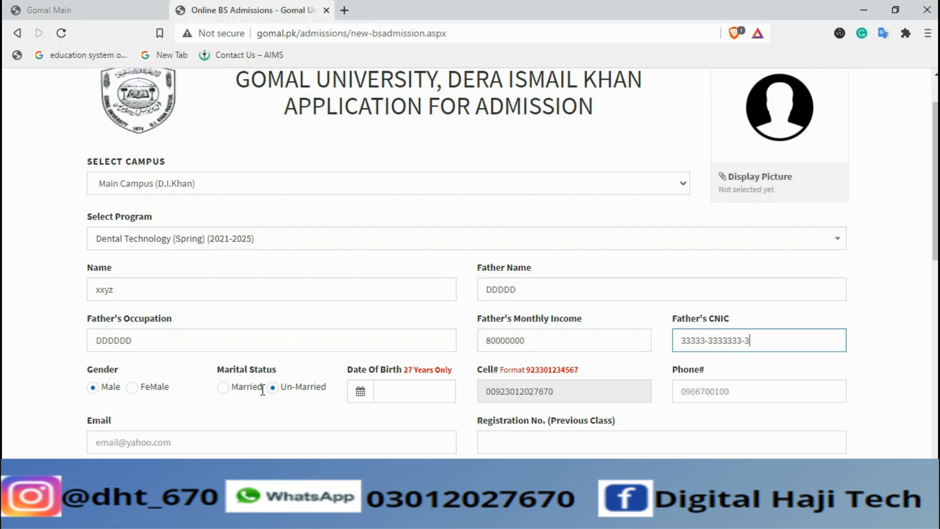
Enter date of birth 01/01/2000 and the applicant's phone number.
{"action": "left_click", "coordinate": [360, 394]}
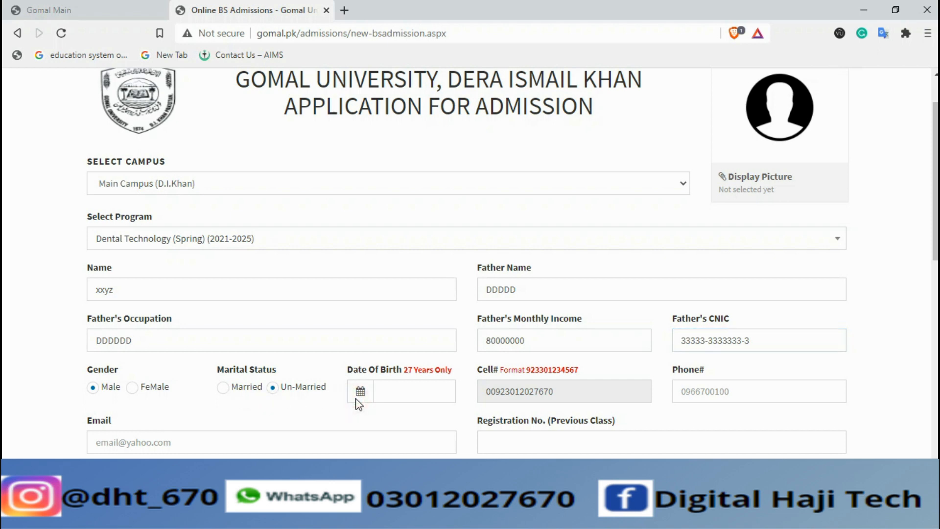
{"action": "left_click", "coordinate": [390, 385]}
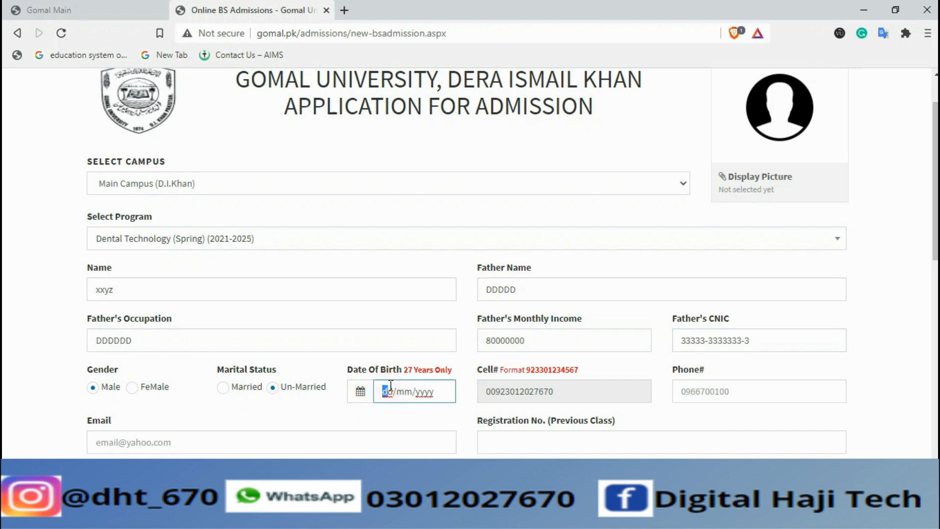
{"action": "type", "text": "01/01/2000"}
{"action": "left_click", "coordinate": [698, 391]}
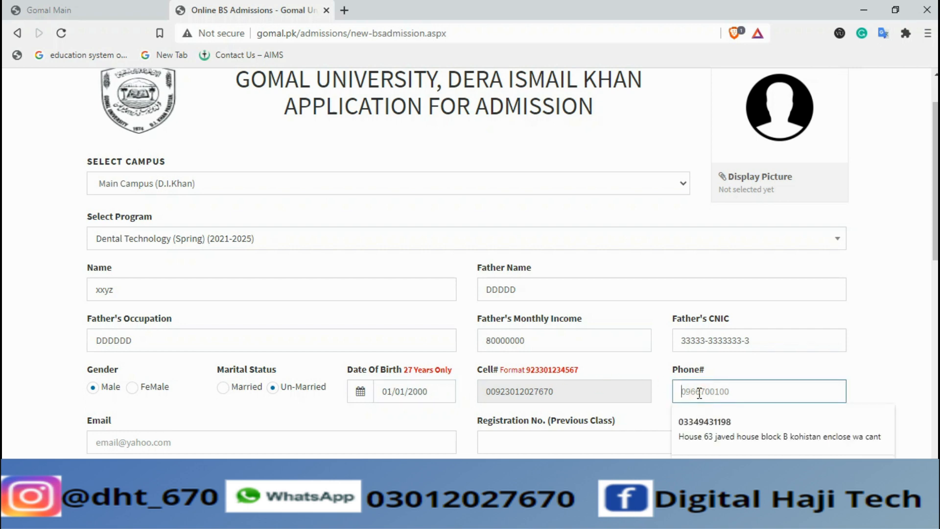
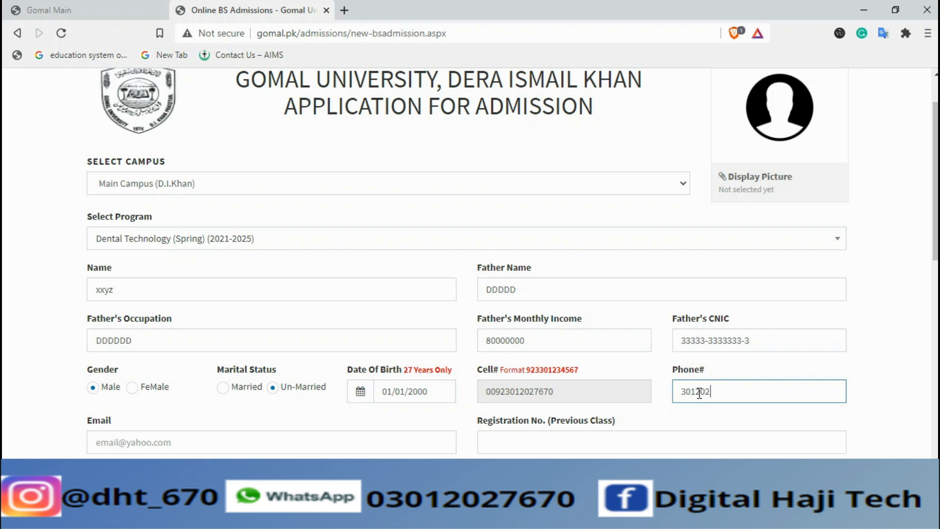
{"action": "scroll", "coordinate": [481, 363], "scroll_direction": "down", "scroll_amount": 3}
{"action": "left_click", "coordinate": [134, 318]}
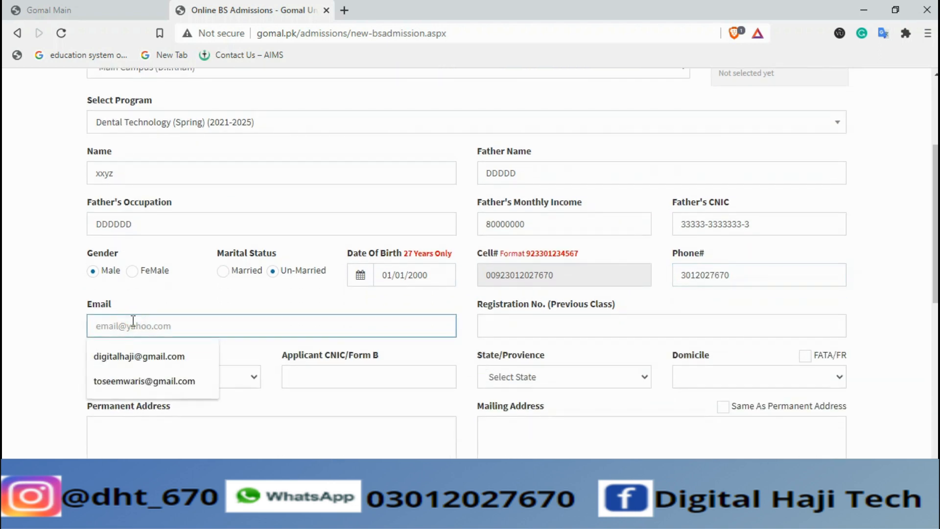
Accept the suggested email, enter the applicant's CNIC number, and choose Punjab as the province.
{"action": "left_click", "coordinate": [135, 357]}
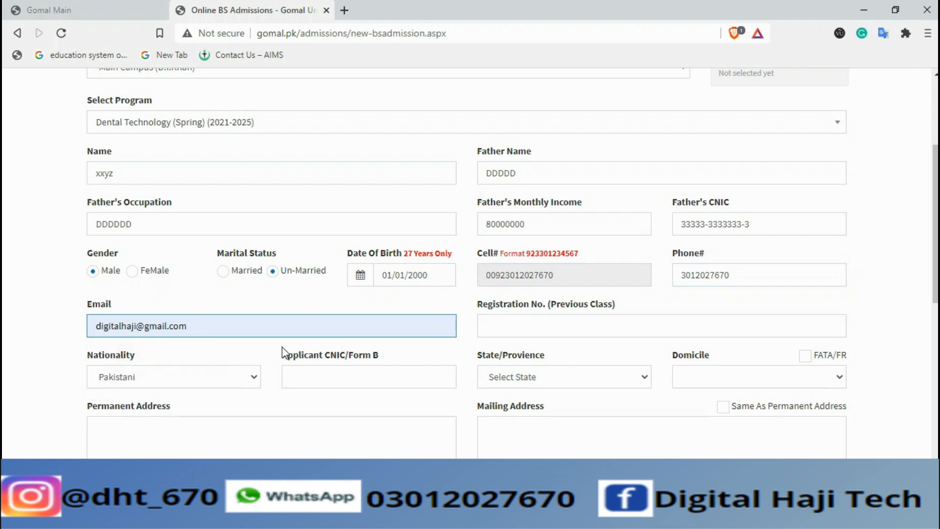
{"action": "left_click", "coordinate": [481, 336]}
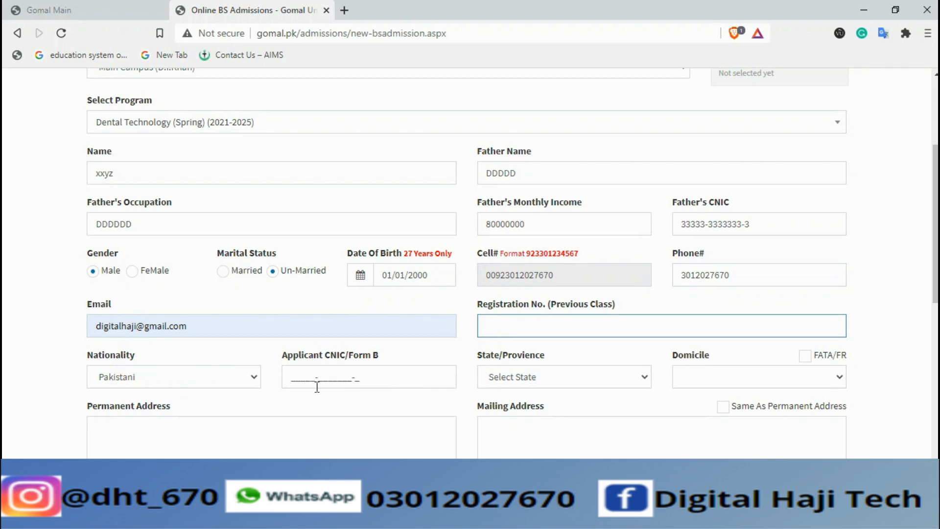
{"action": "left_click", "coordinate": [301, 382]}
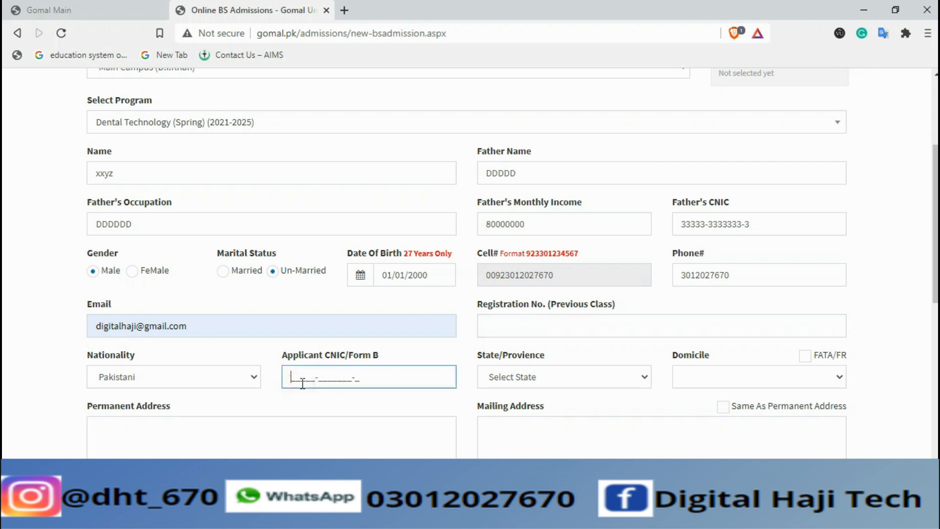
{"action": "type", "text": "2222222222222-2"}
{"action": "left_click", "coordinate": [551, 377]}
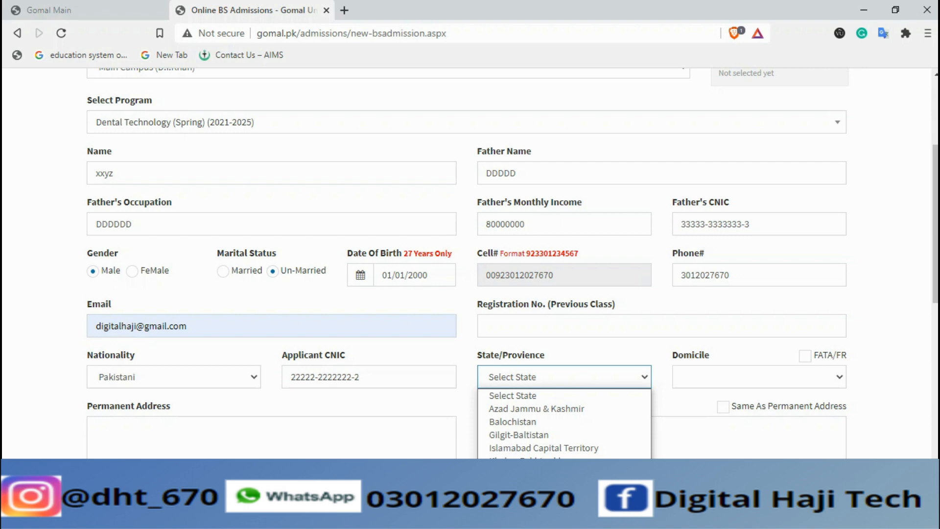
{"action": "left_click", "coordinate": [519, 474]}
Set the domicile to Faisalabad.
{"action": "left_click", "coordinate": [708, 378]}
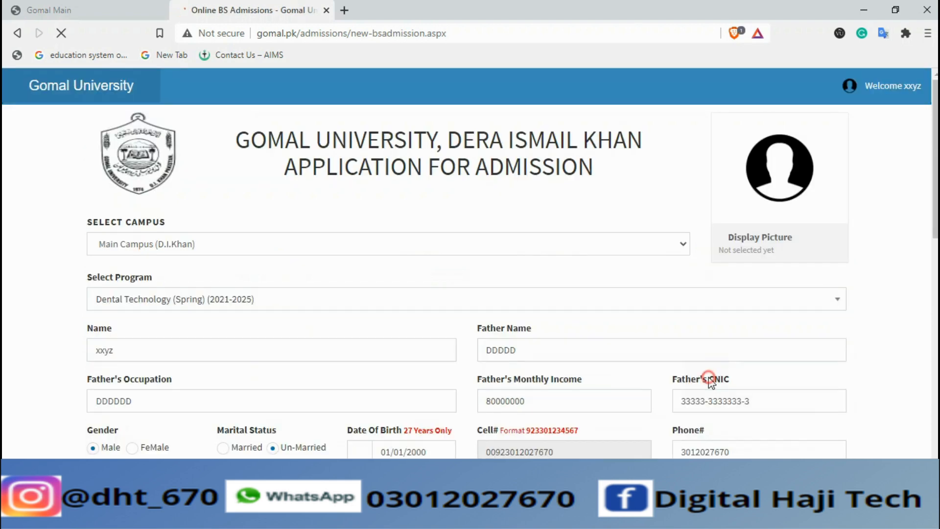
{"action": "scroll", "coordinate": [669, 377], "scroll_direction": "down", "scroll_amount": 5}
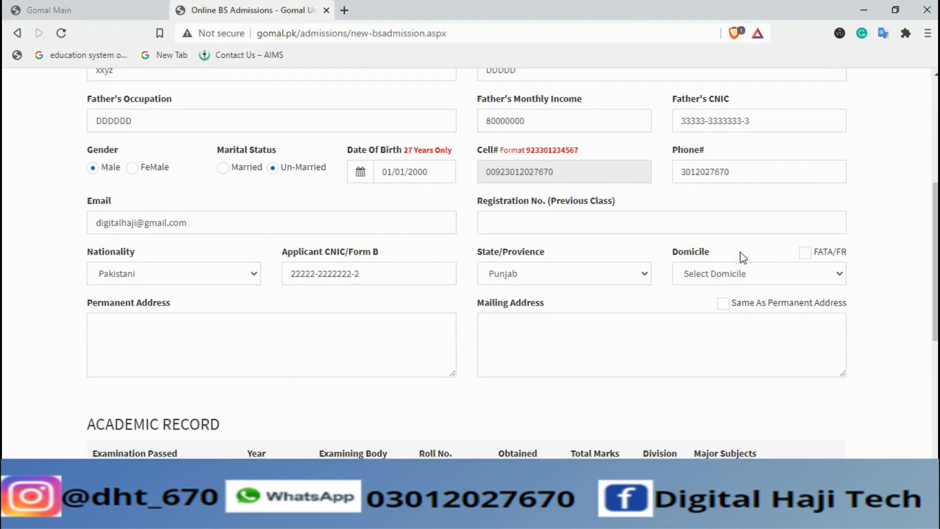
{"action": "left_click", "coordinate": [732, 270]}
{"action": "scroll", "coordinate": [709, 220], "scroll_direction": "down", "scroll_amount": 4}
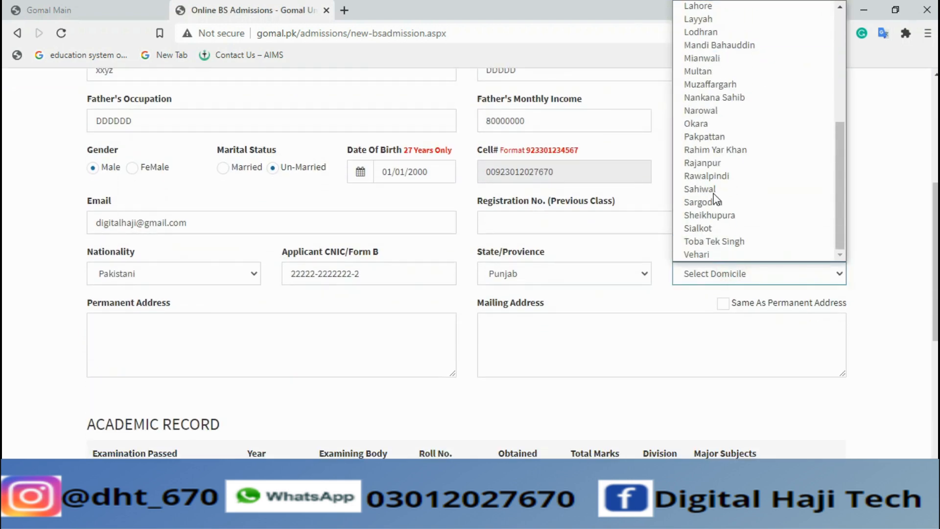
{"action": "scroll", "coordinate": [715, 199], "scroll_direction": "up", "scroll_amount": 6}
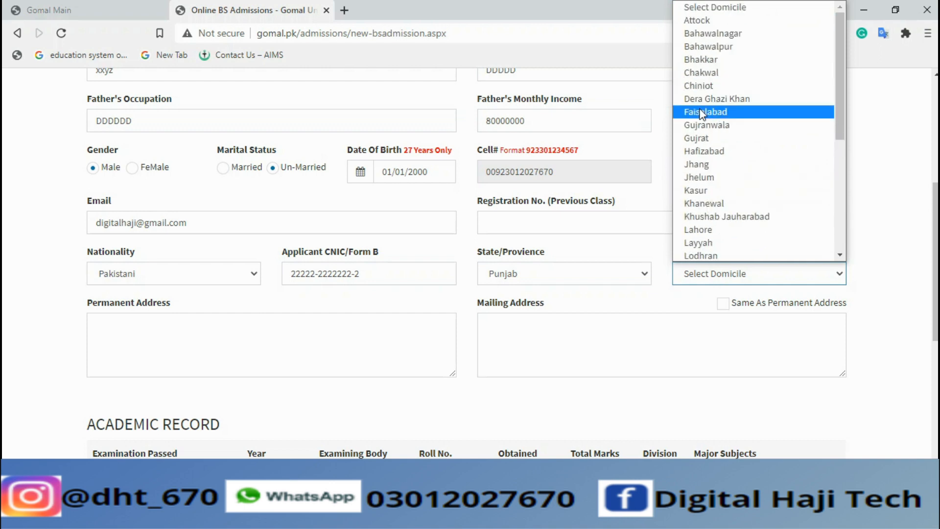
{"action": "left_click", "coordinate": [700, 108]}
Fill both addresses from the saved entry and mark the mailing address same as permanent.
{"action": "left_click", "coordinate": [290, 343]}
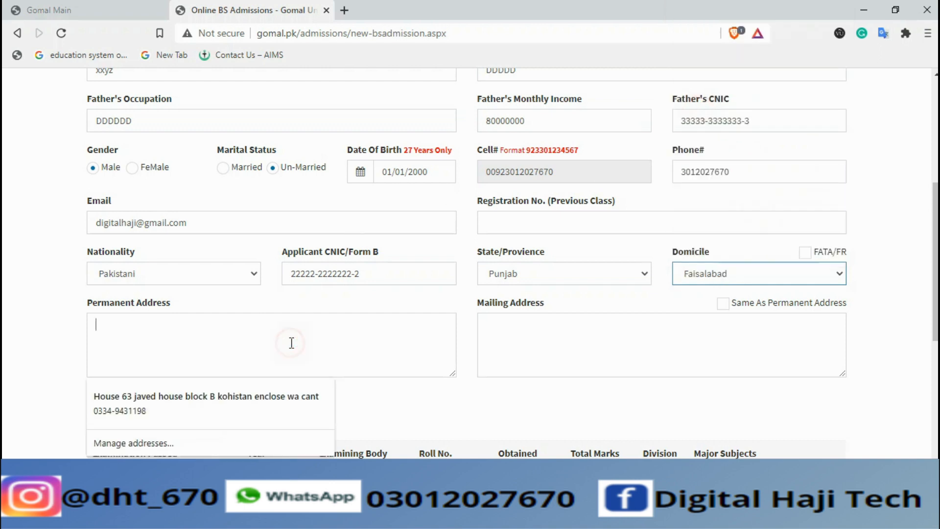
{"action": "left_click", "coordinate": [274, 397]}
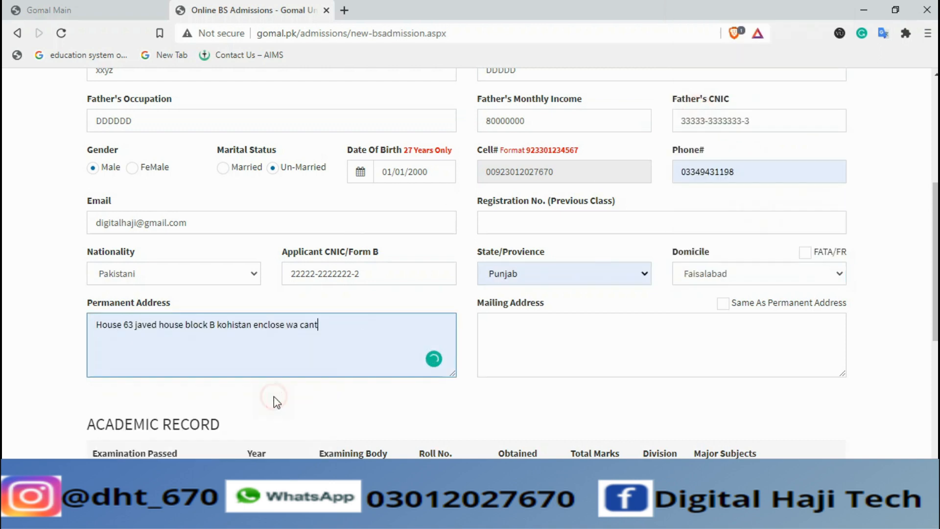
{"action": "left_click", "coordinate": [521, 342]}
{"action": "left_click", "coordinate": [525, 402]}
{"action": "scroll", "coordinate": [447, 358], "scroll_direction": "down", "scroll_amount": 1}
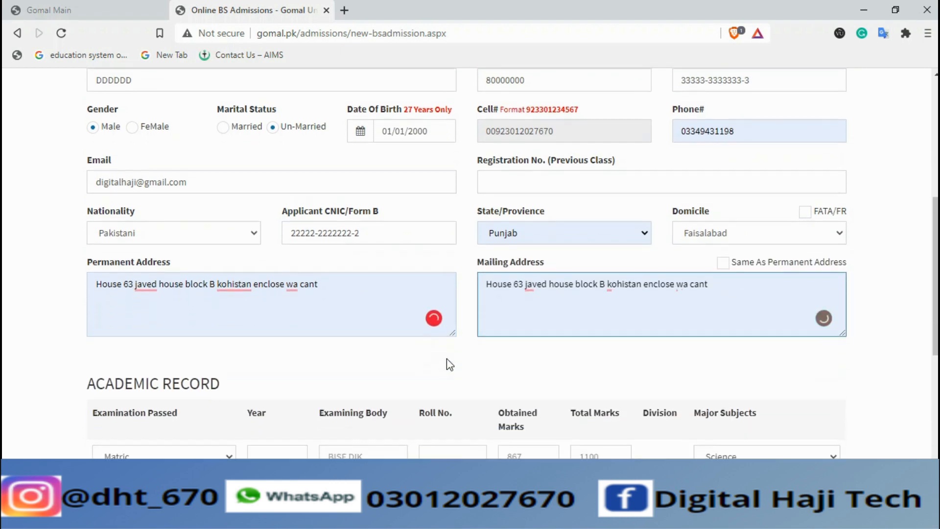
{"action": "left_click", "coordinate": [722, 260]}
{"action": "scroll", "coordinate": [491, 331], "scroll_direction": "down", "scroll_amount": 4}
Fill the Matric row: year 2016, BISE BWP, suggested roll number, 999 of 1100 marks, Science.
{"action": "left_click", "coordinate": [212, 265]}
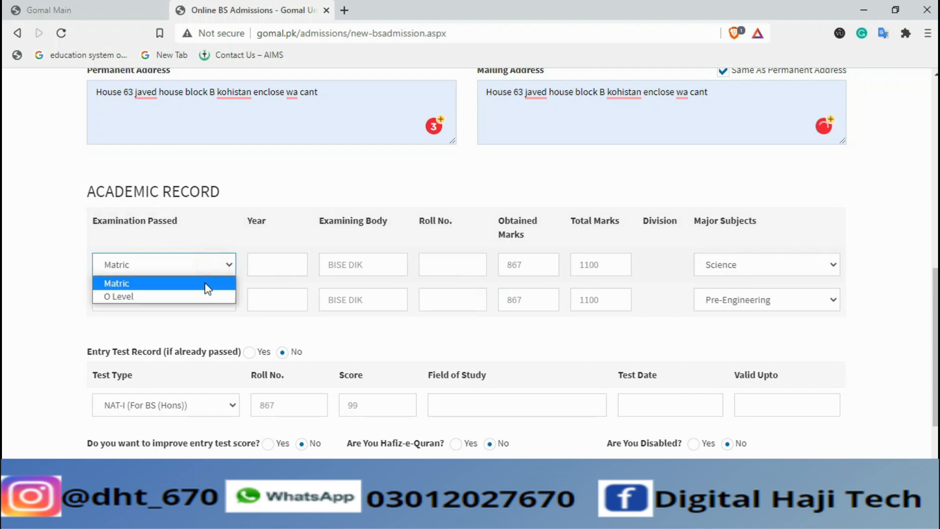
{"action": "left_click", "coordinate": [273, 264]}
{"action": "type", "text": "2016"}
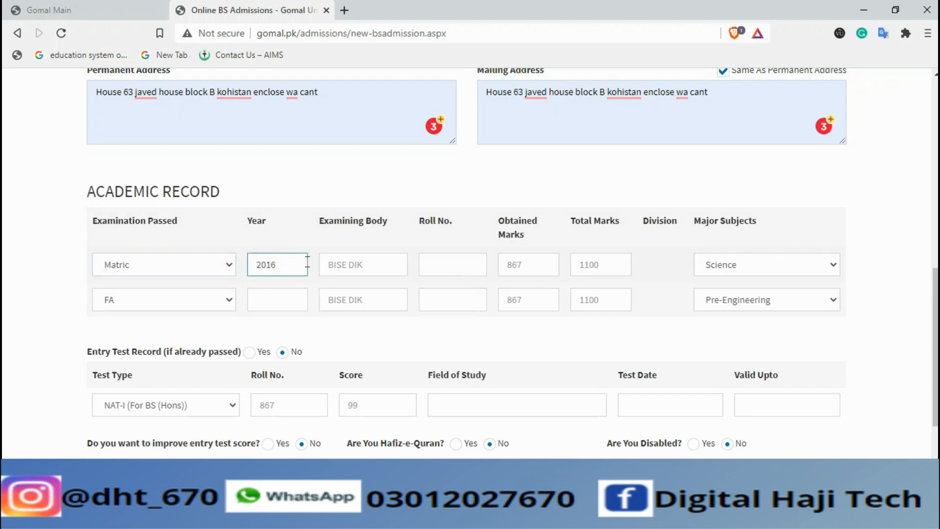
{"action": "left_click", "coordinate": [333, 264]}
{"action": "type", "text": "BISE BWP"}
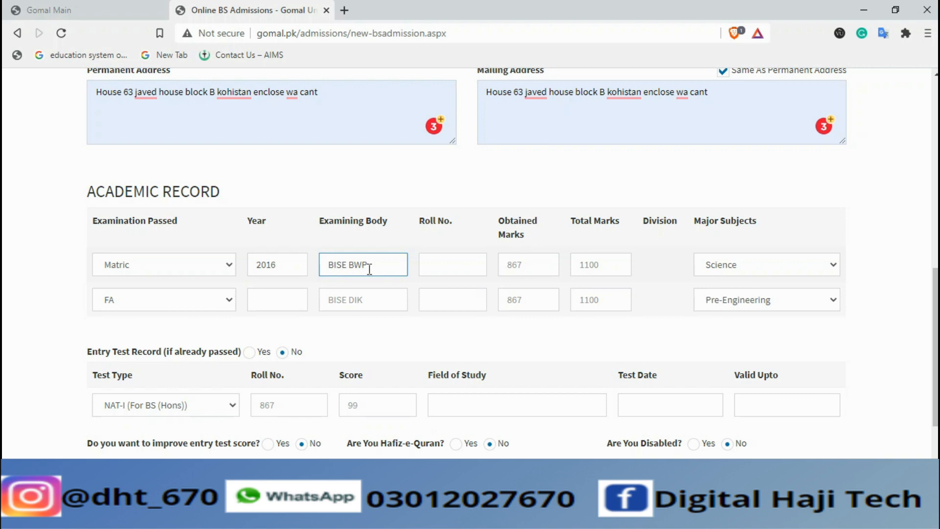
{"action": "left_click", "coordinate": [424, 266]}
{"action": "left_click", "coordinate": [445, 296]}
{"action": "left_click", "coordinate": [510, 266]}
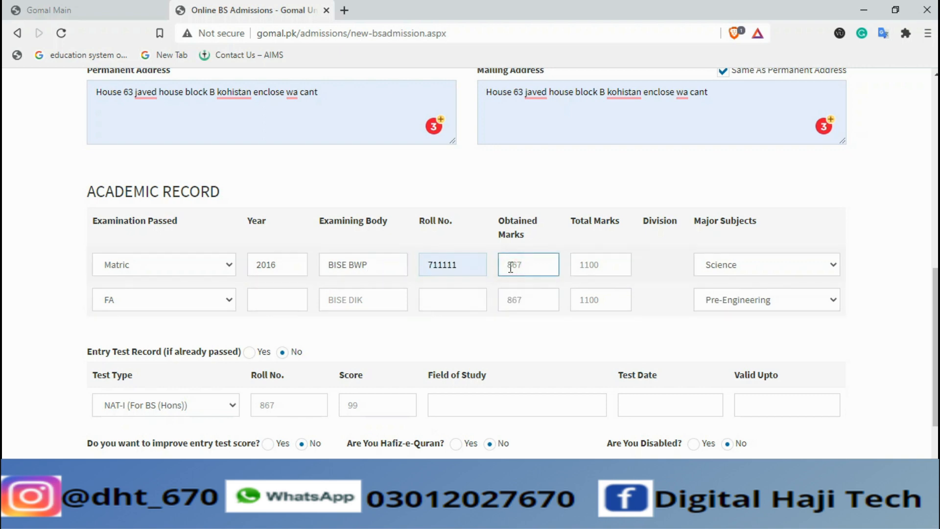
{"action": "type", "text": "999"}
{"action": "left_click", "coordinate": [589, 272]}
{"action": "type", "text": "00"}
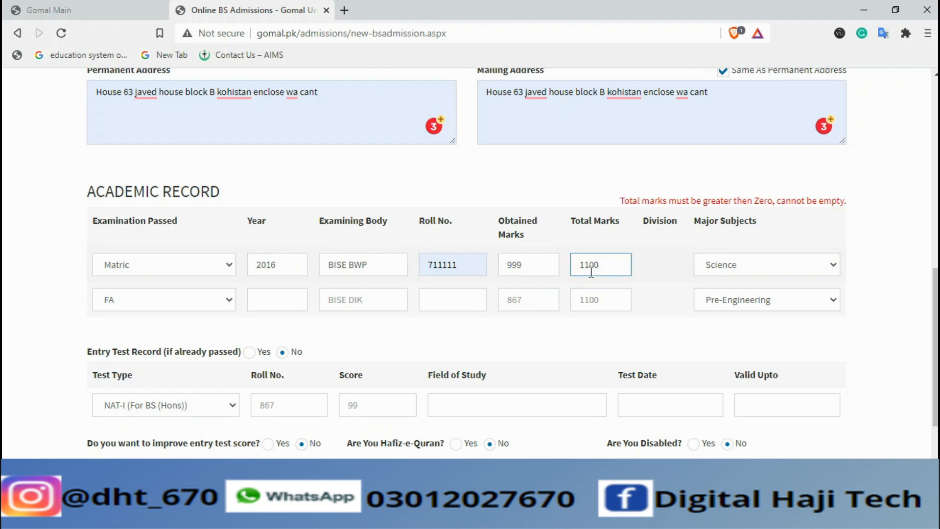
{"action": "left_click", "coordinate": [724, 271]}
{"action": "left_click", "coordinate": [681, 335]}
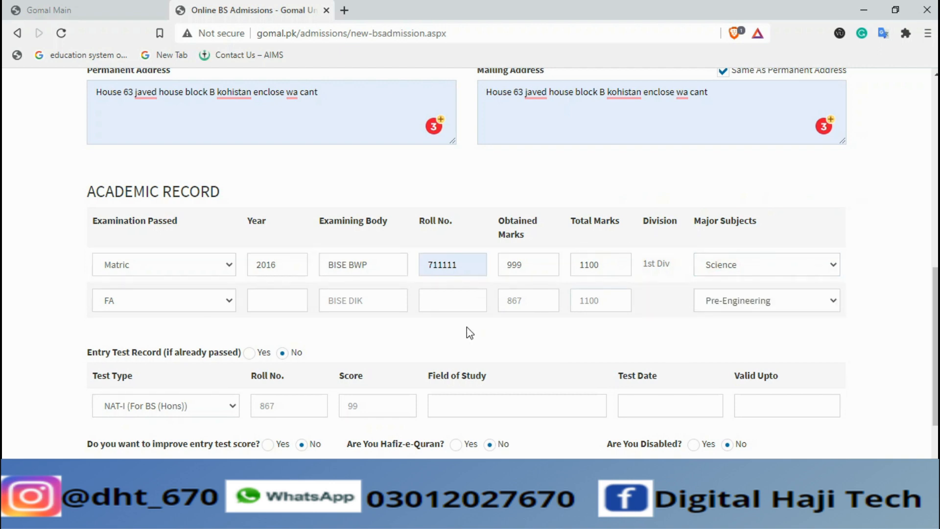
Set the second row to FSc with year 2020 and examining body BISE BWP.
{"action": "left_click", "coordinate": [204, 307]}
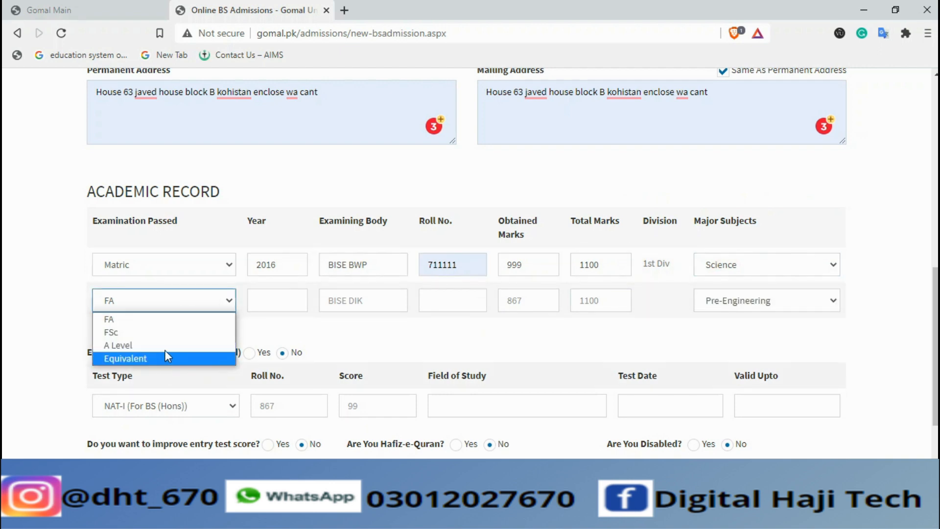
{"action": "left_click", "coordinate": [167, 332]}
{"action": "left_click", "coordinate": [272, 300]}
{"action": "type", "text": "2020"}
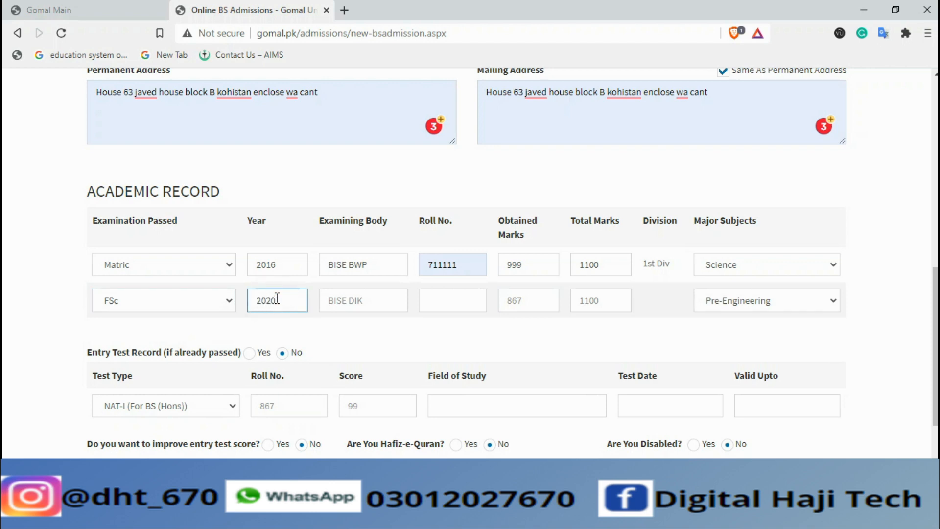
{"action": "left_click", "coordinate": [342, 290]}
{"action": "type", "text": "BIS"}
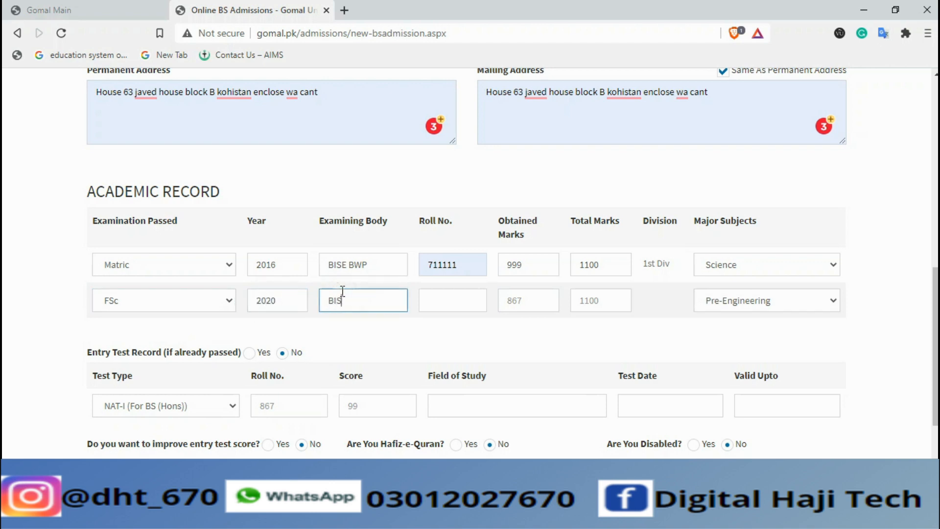
{"action": "type", "text": "EBWP"}
{"action": "left_click", "coordinate": [346, 298]}
Enter the FSc roll number and 999 of 1100 marks, and open the major subject choices.
{"action": "left_click", "coordinate": [440, 302]}
{"action": "type", "text": "888888"}
{"action": "left_click", "coordinate": [512, 294]}
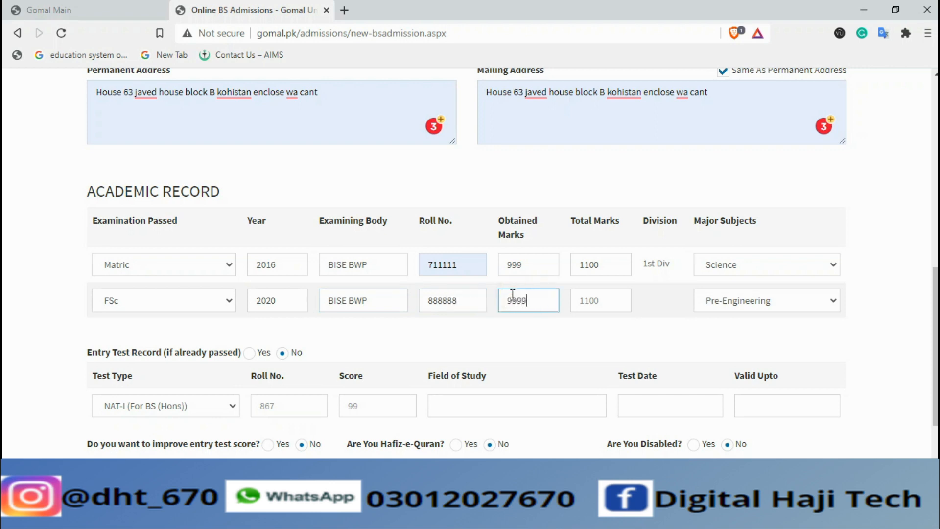
{"action": "type", "text": "999"}
{"action": "left_click", "coordinate": [585, 297]}
{"action": "type", "text": "1100"}
{"action": "left_click", "coordinate": [752, 296]}
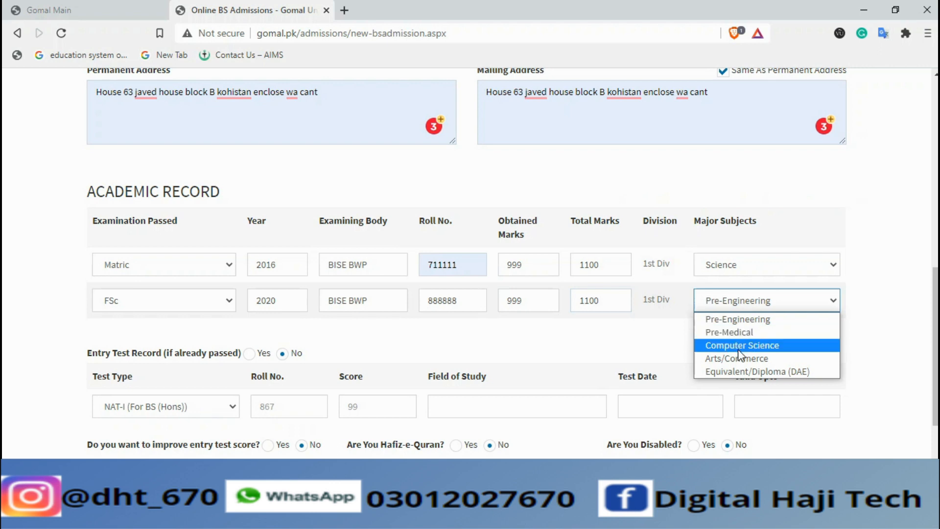
Keep NAT-I as the entry test type.
{"action": "scroll", "coordinate": [590, 397], "scroll_direction": "down", "scroll_amount": 2}
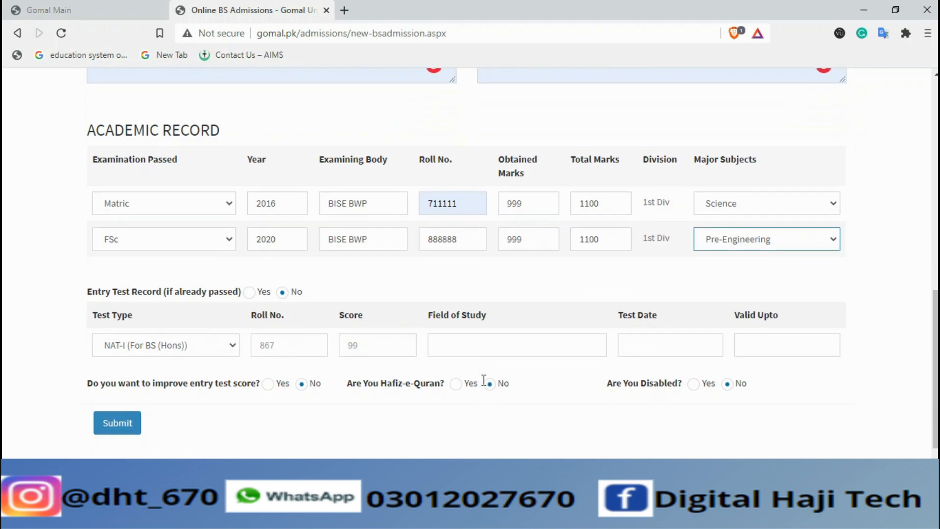
{"action": "left_click", "coordinate": [174, 341]}
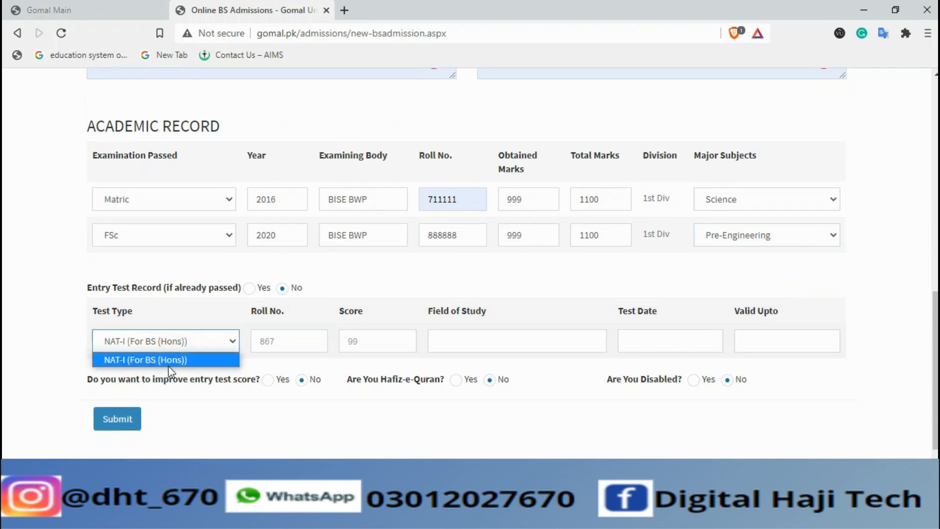
{"action": "left_click", "coordinate": [221, 414]}
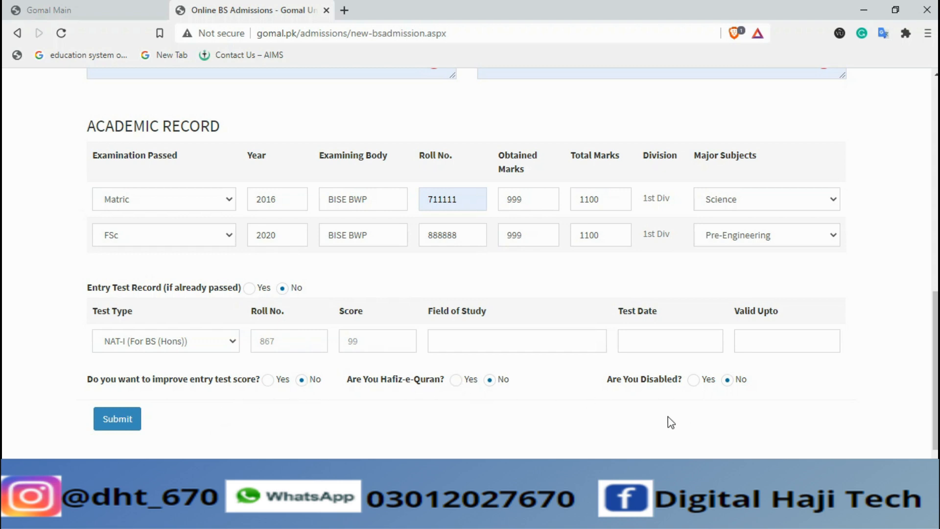
Retype the Matric roll number and submit the admission form.
{"action": "scroll", "coordinate": [669, 420], "scroll_direction": "down", "scroll_amount": 1}
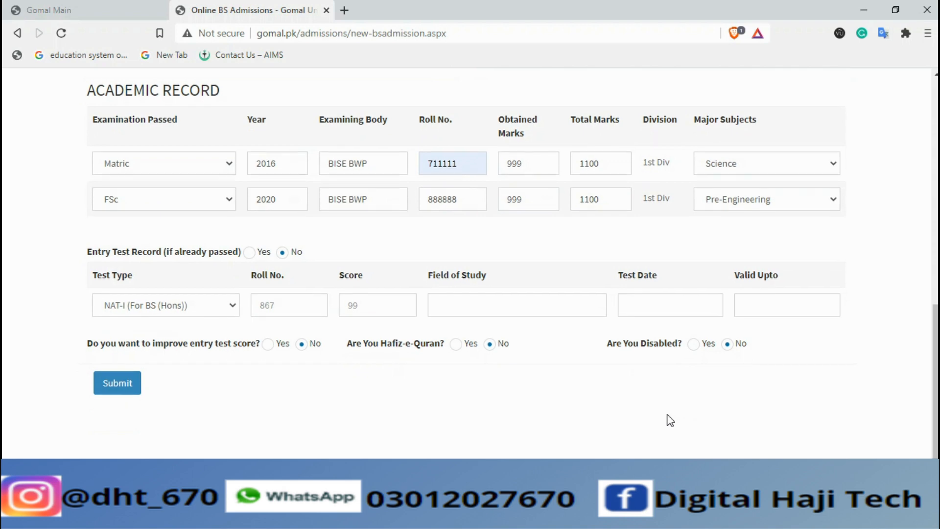
{"action": "left_click", "coordinate": [466, 166]}
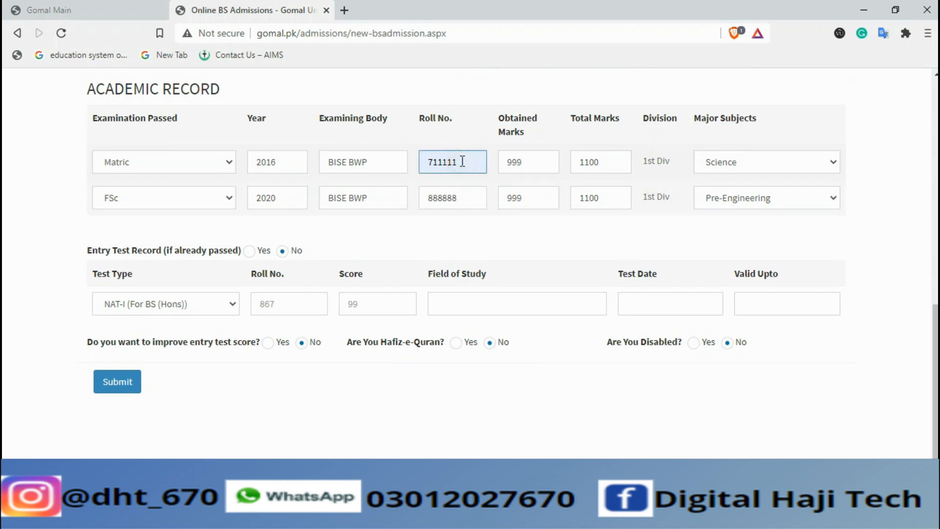
{"action": "key", "text": "BackSpace"}
{"action": "key", "text": "BackSpace"}
{"action": "key", "text": "BackSpace"}
{"action": "key", "text": "BackSpace"}
{"action": "key", "text": "BackSpace"}
{"action": "key", "text": "BackSpace"}
{"action": "type", "text": "777777"}
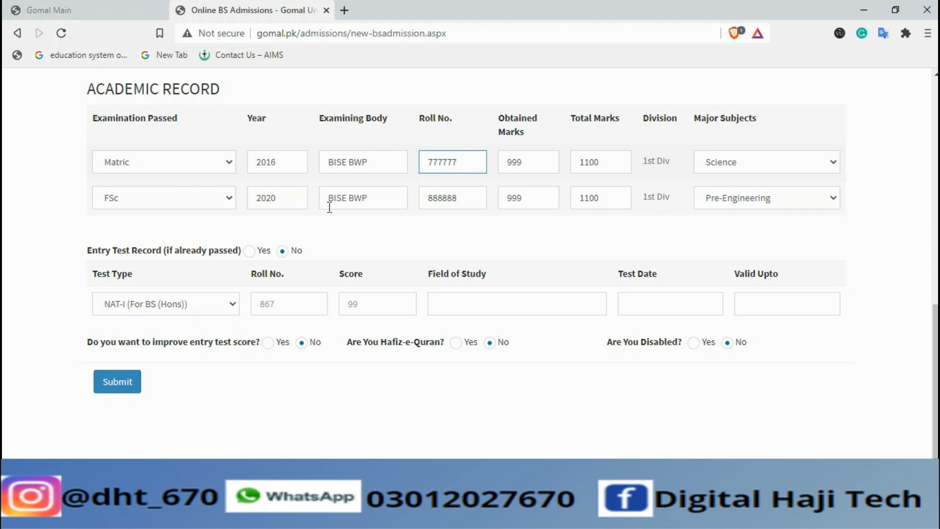
{"action": "left_click", "coordinate": [118, 382]}
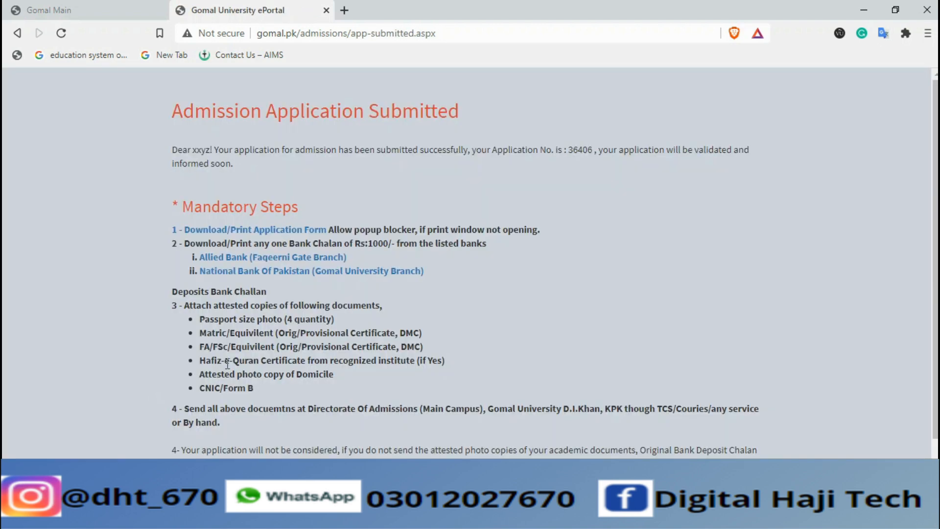
Scroll through the printable application form to its end, then return to the submitted-application confirmation page.
{"action": "scroll", "coordinate": [261, 286], "scroll_direction": "down", "scroll_amount": 2}
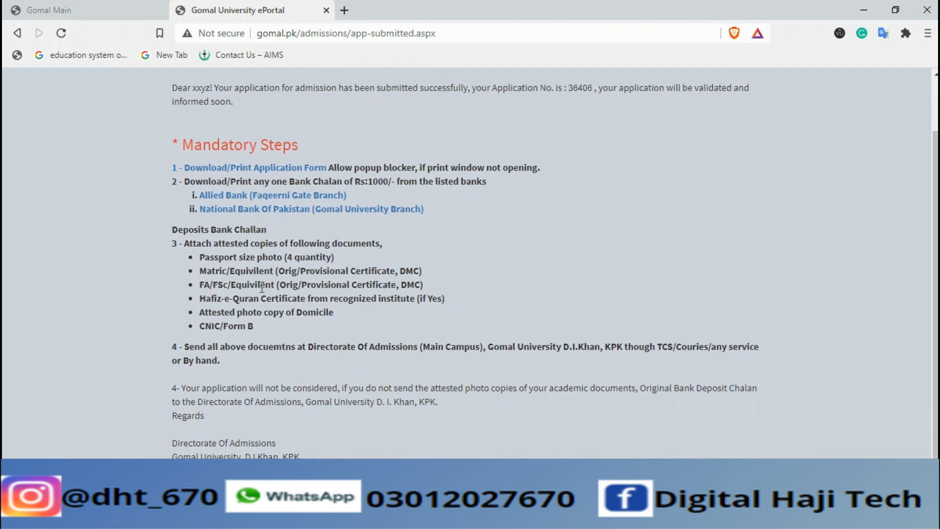
{"action": "left_click", "coordinate": [251, 169]}
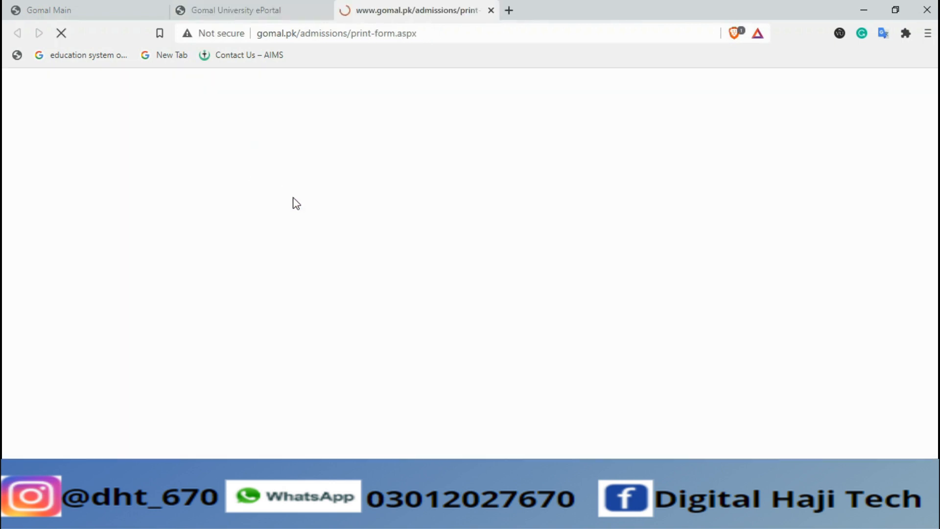
{"action": "scroll", "coordinate": [417, 345], "scroll_direction": "down", "scroll_amount": 2}
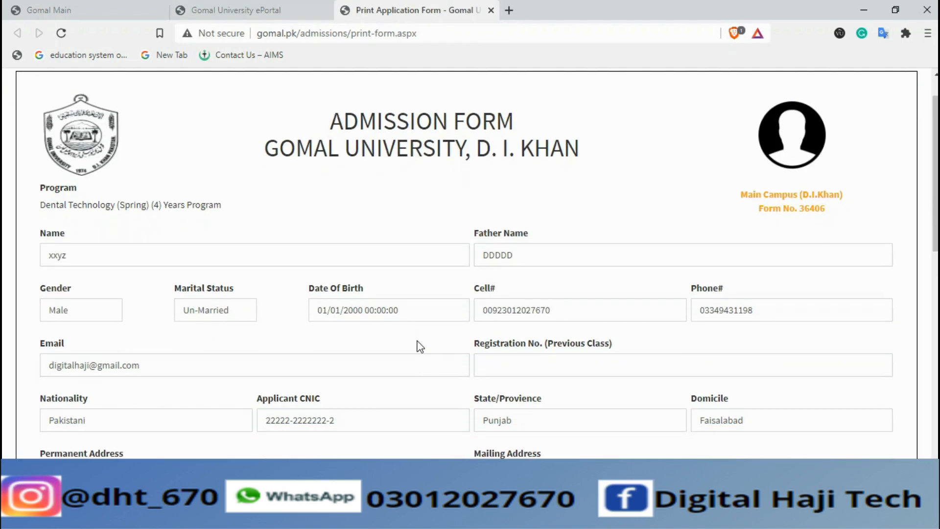
{"action": "left_click", "coordinate": [274, 10]}
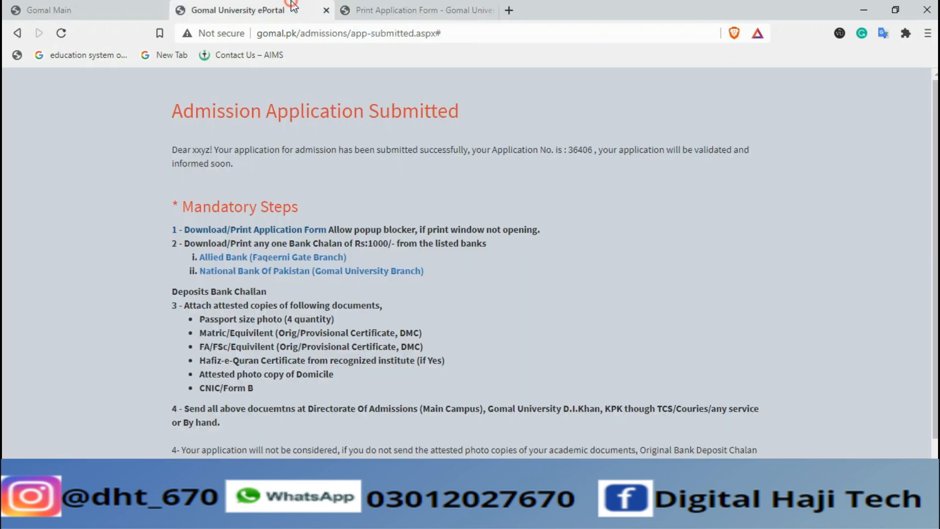
{"action": "left_click", "coordinate": [399, 8]}
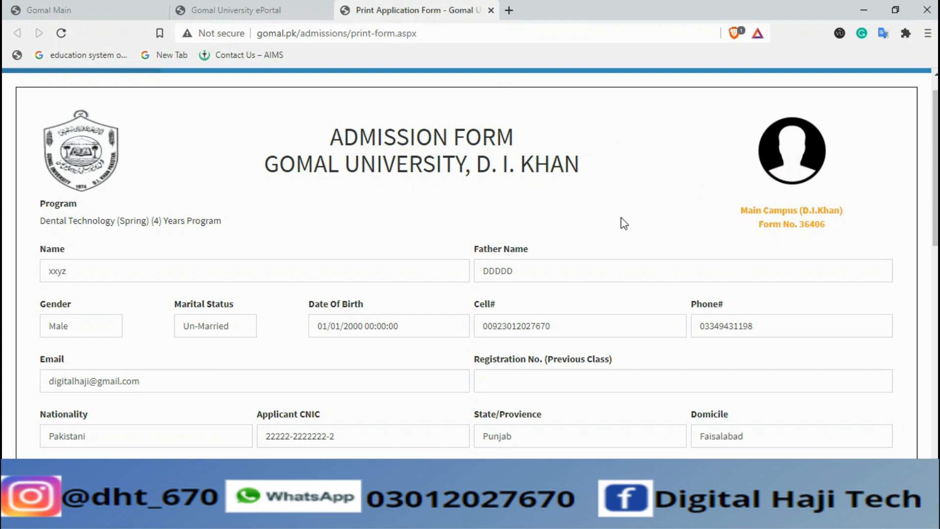
{"action": "scroll", "coordinate": [490, 359], "scroll_direction": "down", "scroll_amount": 5}
{"action": "scroll", "coordinate": [491, 359], "scroll_direction": "down", "scroll_amount": 7}
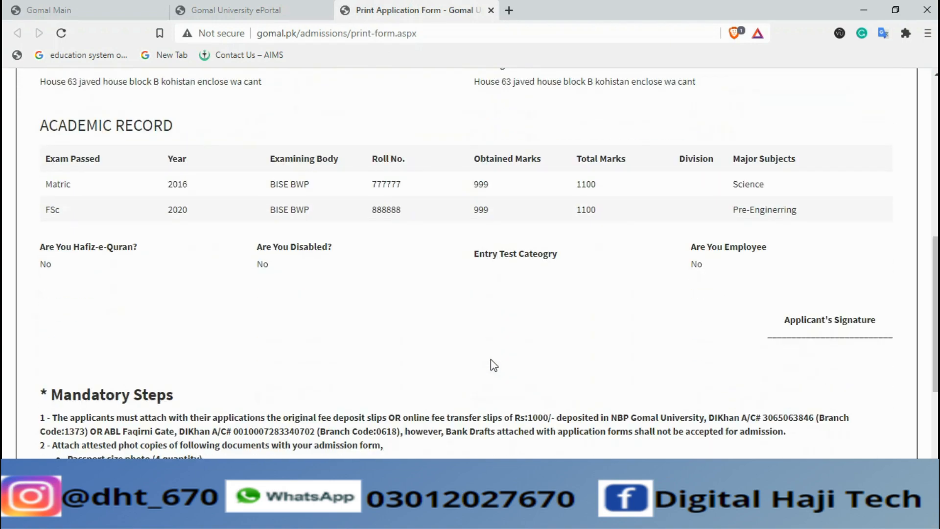
{"action": "scroll", "coordinate": [500, 309], "scroll_direction": "down", "scroll_amount": 2}
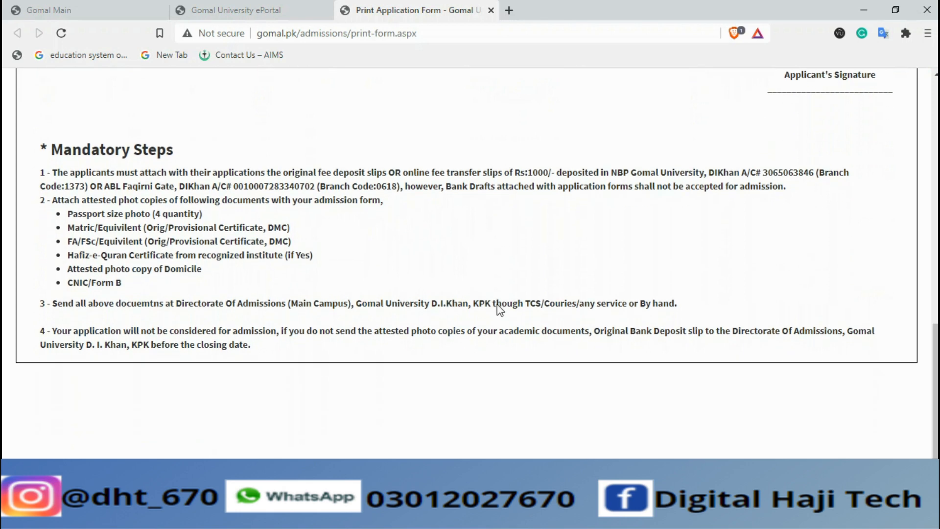
{"action": "left_click", "coordinate": [286, 7]}
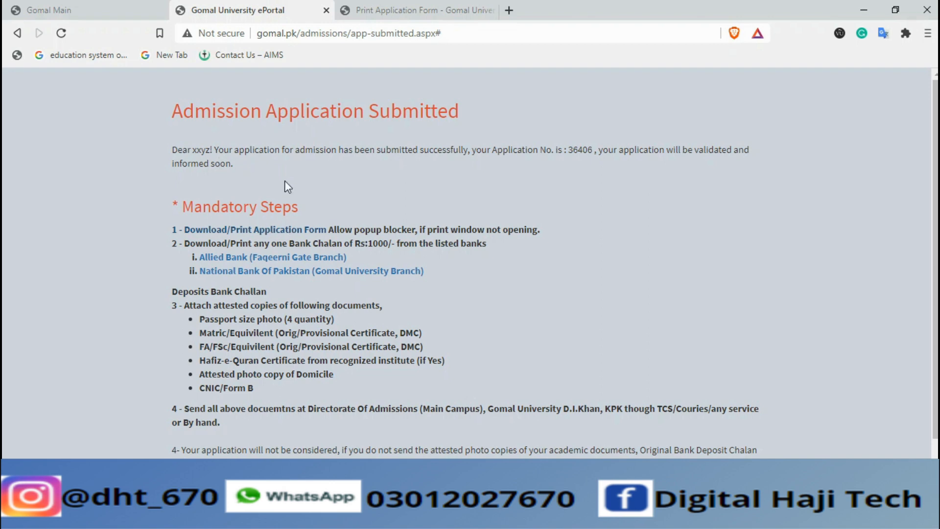
Download the National Bank of Pakistan challan as Bank-chalan.pdf with IDM and open it.
{"action": "left_click", "coordinate": [238, 272]}
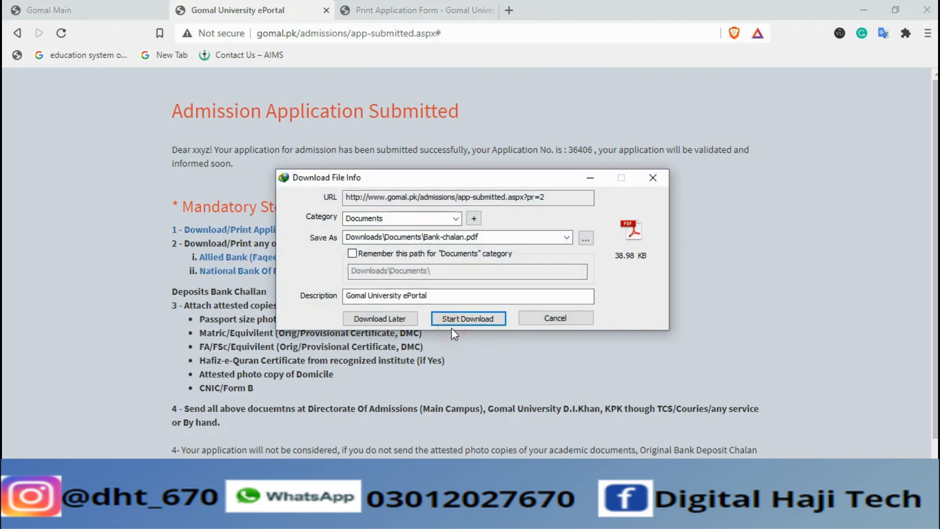
{"action": "left_click", "coordinate": [451, 319]}
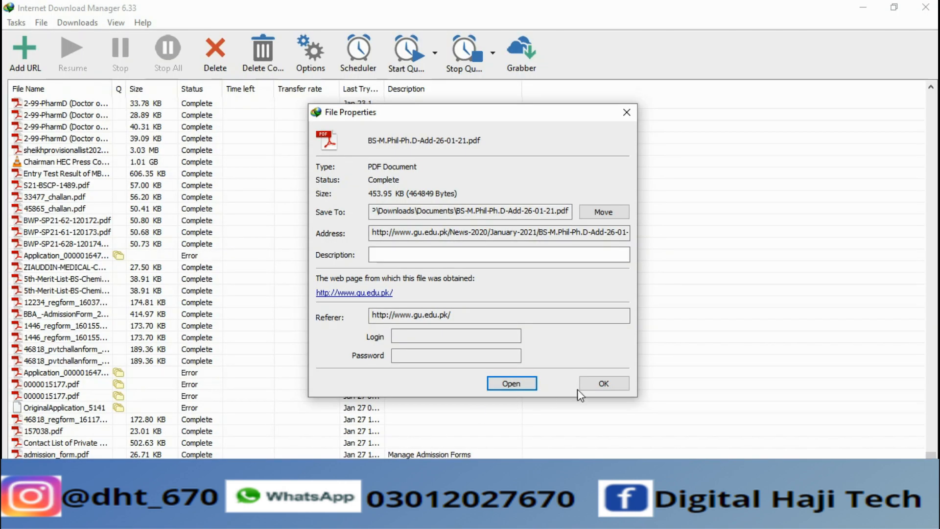
{"action": "left_click", "coordinate": [583, 383]}
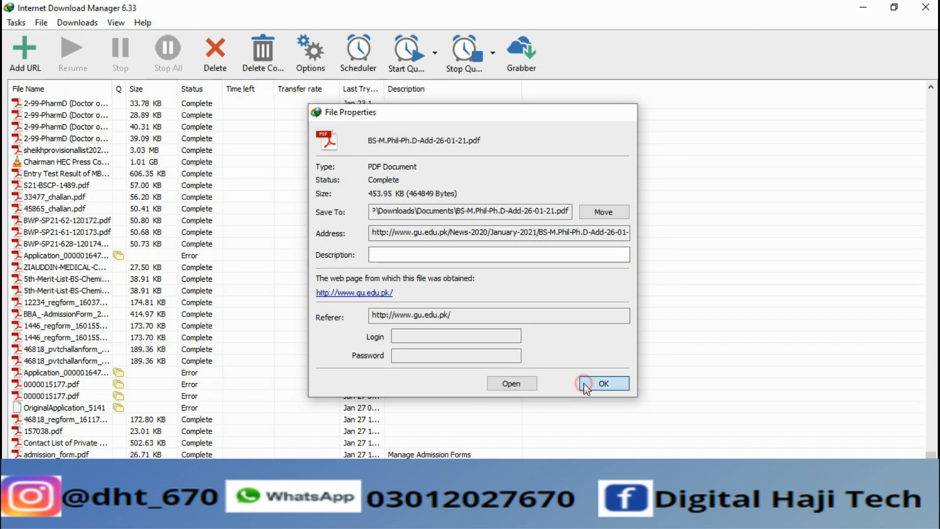
{"action": "double_click", "coordinate": [63, 477]}
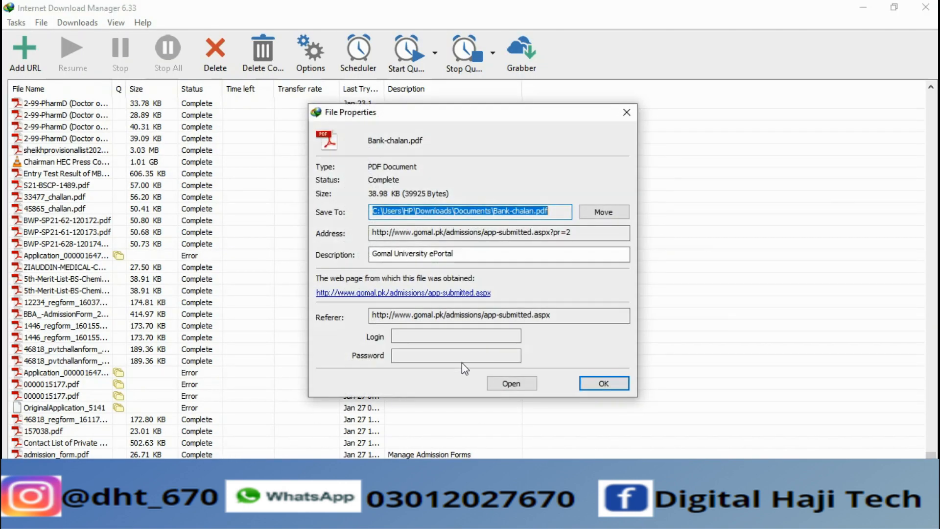
{"action": "left_click", "coordinate": [509, 384]}
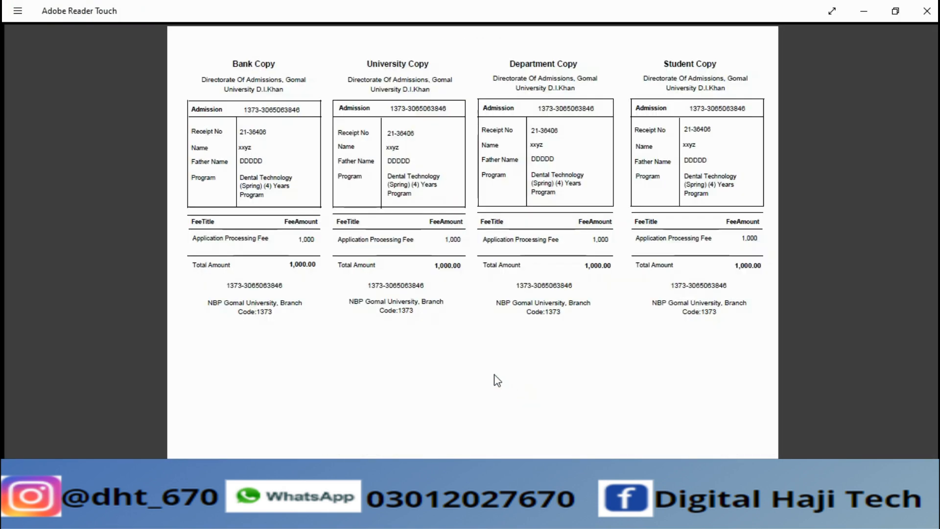
Look over the four-copy 1,000 fee challan in Adobe Reader Touch, then go back to the browser.
{"action": "left_click", "coordinate": [494, 263]}
{"action": "left_click", "coordinate": [427, 166]}
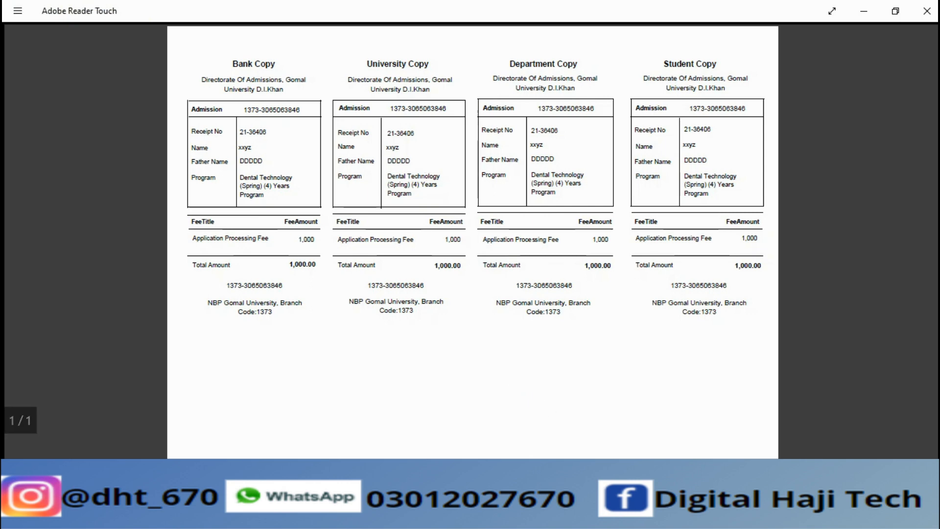
{"action": "left_click", "coordinate": [583, 517]}
{"action": "scroll", "coordinate": [458, 425], "scroll_direction": "down", "scroll_amount": 1}
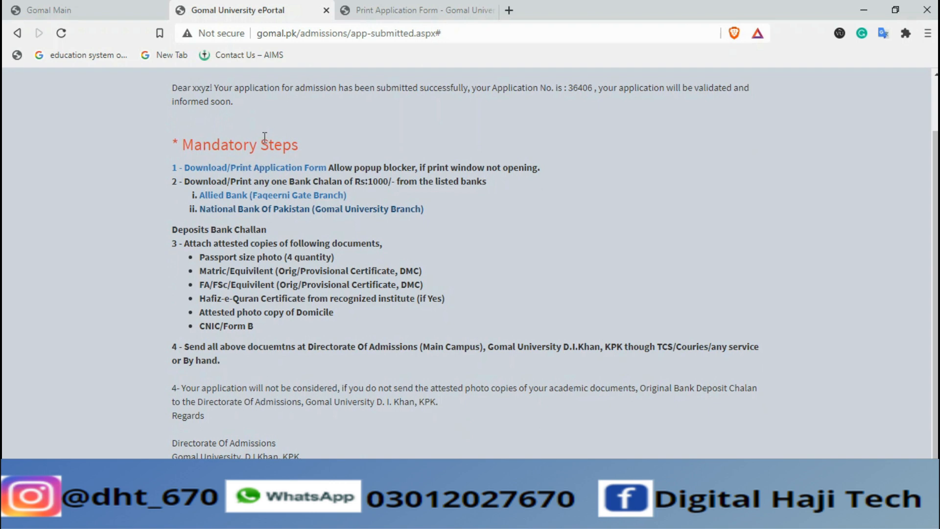
{"action": "scroll", "coordinate": [265, 203], "scroll_direction": "up", "scroll_amount": 1}
{"action": "left_click_drag", "start_coordinate": [176, 289], "coordinate": [255, 386]}
{"action": "left_click", "coordinate": [438, 275]}
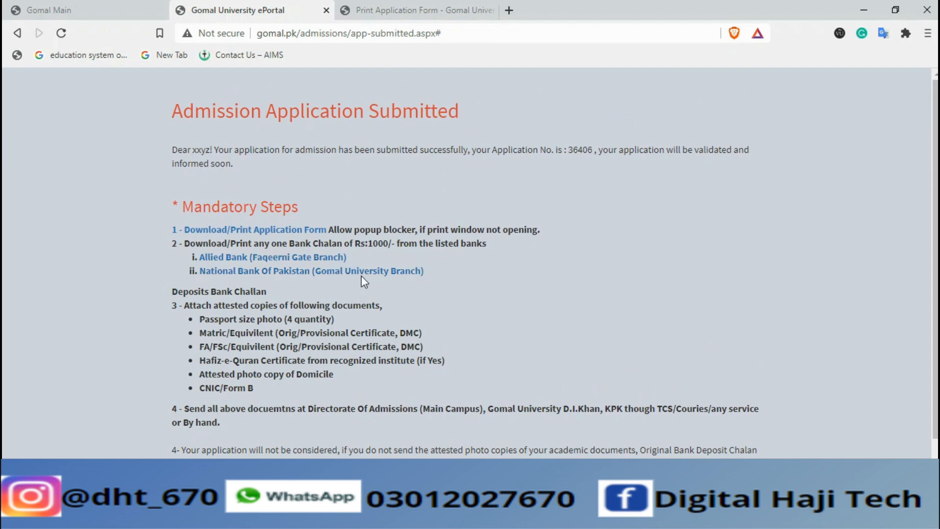
{"action": "left_click_drag", "start_coordinate": [182, 414], "coordinate": [223, 421]}
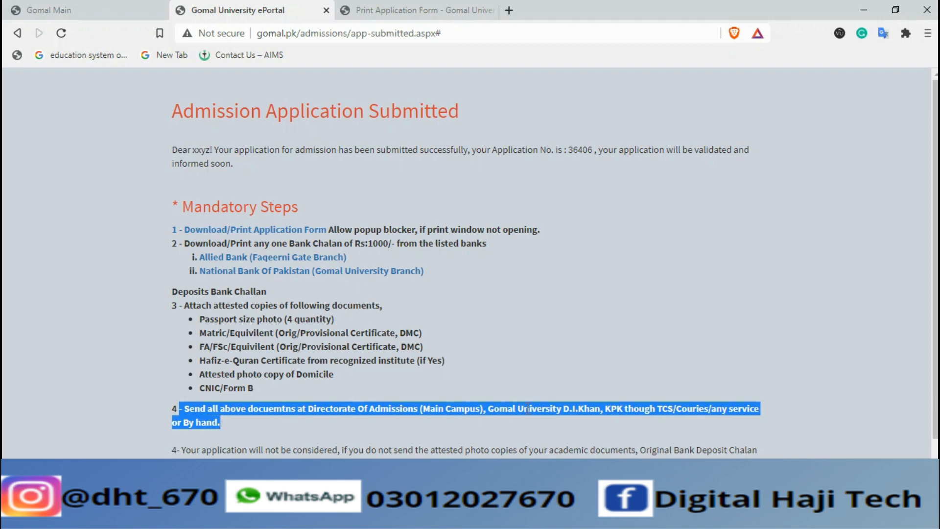
{"action": "left_click", "coordinate": [547, 438]}
{"action": "scroll", "coordinate": [470, 426], "scroll_direction": "down", "scroll_amount": 1}
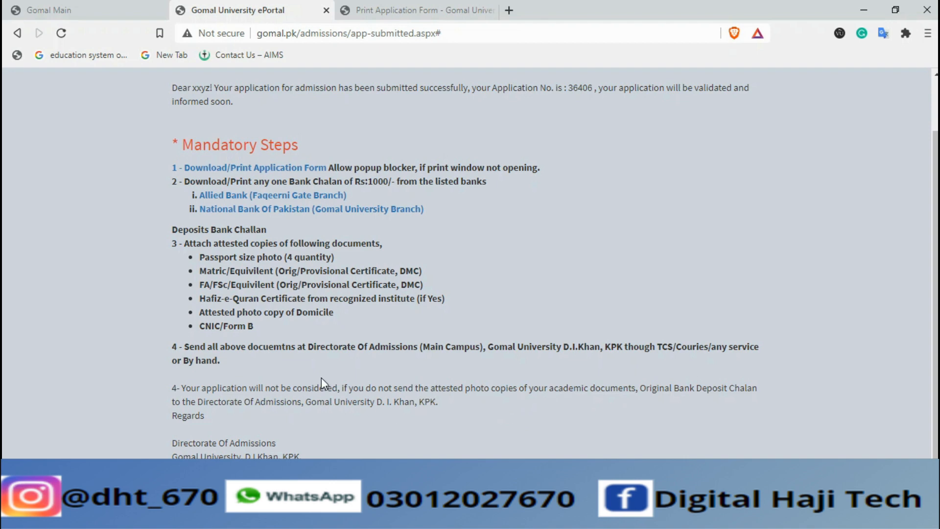
{"action": "scroll", "coordinate": [294, 359], "scroll_direction": "up", "scroll_amount": 2}
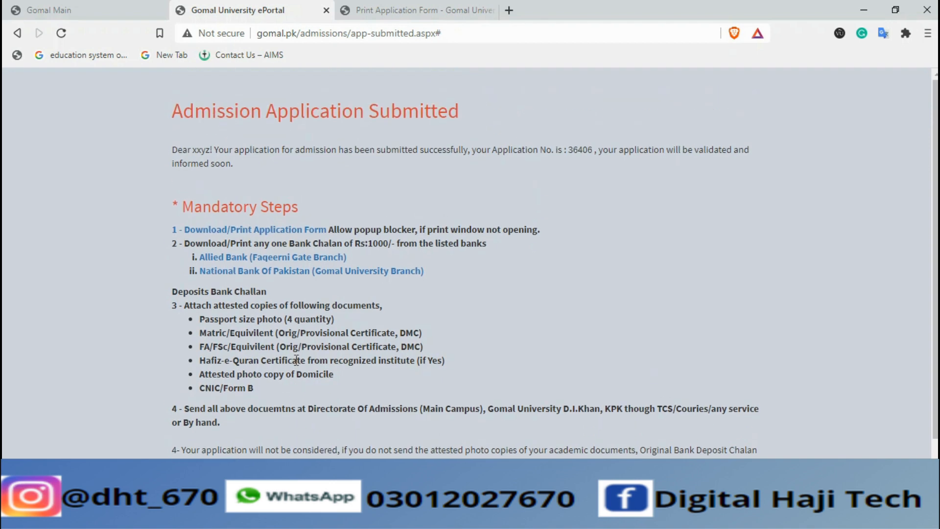
{"action": "scroll", "coordinate": [185, 455], "scroll_direction": "down", "scroll_amount": 2}
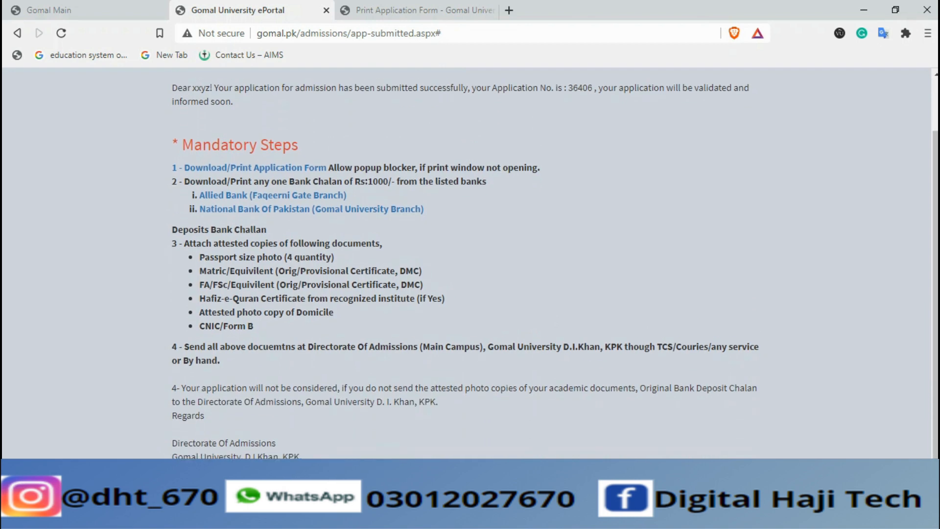
{"action": "scroll", "coordinate": [315, 435], "scroll_direction": "up", "scroll_amount": 2}
{"action": "scroll", "coordinate": [316, 431], "scroll_direction": "down", "scroll_amount": 2}
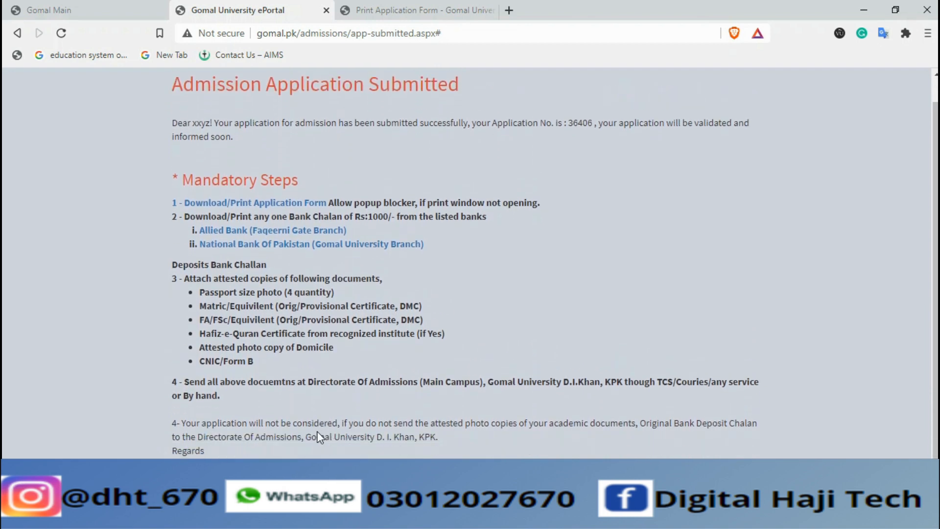
{"action": "scroll", "coordinate": [321, 435], "scroll_direction": "up", "scroll_amount": 2}
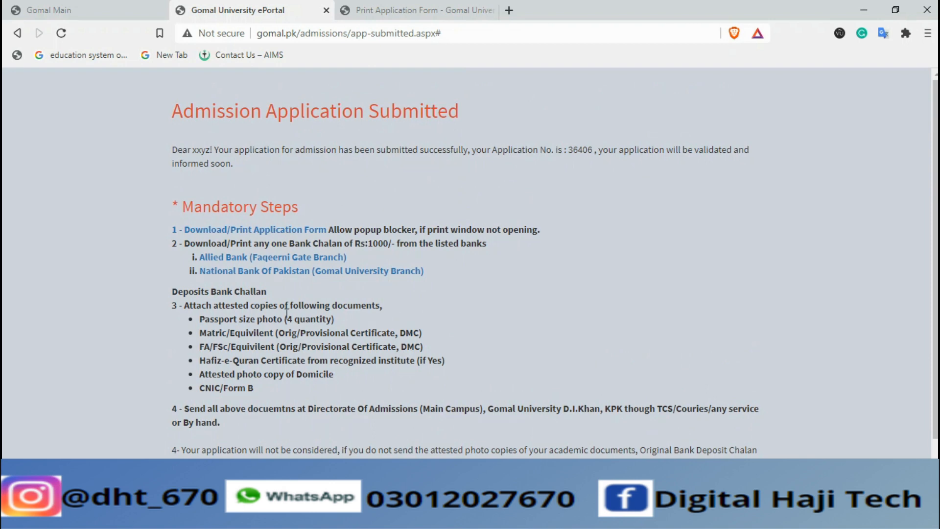
{"action": "scroll", "coordinate": [363, 305], "scroll_direction": "down", "scroll_amount": 2}
{"action": "scroll", "coordinate": [363, 305], "scroll_direction": "up", "scroll_amount": 2}
Go back to the filled form and switch the program from Dental Technology to Emerging Care Technology (Spring) (2021-2025).
{"action": "left_click", "coordinate": [17, 35]}
{"action": "left_click", "coordinate": [17, 35]}
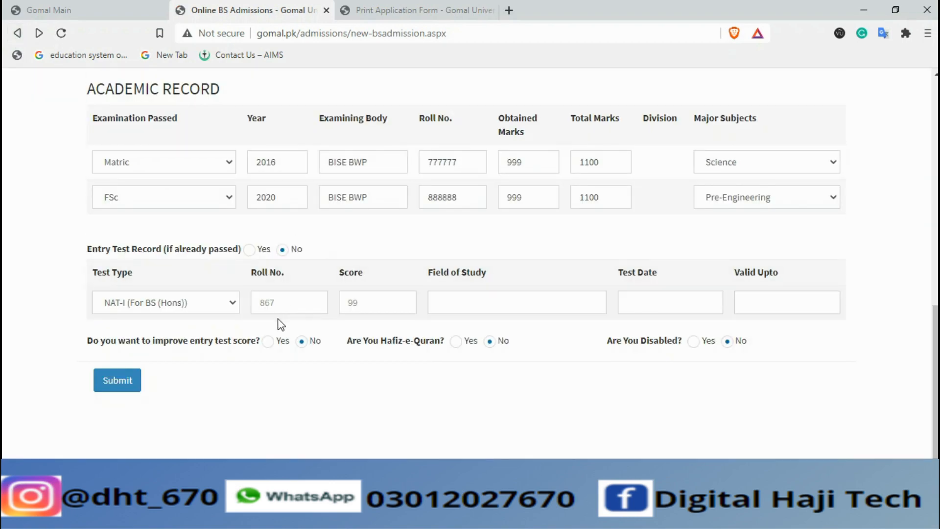
{"action": "scroll", "coordinate": [279, 323], "scroll_direction": "up", "scroll_amount": 10}
{"action": "scroll", "coordinate": [279, 321], "scroll_direction": "up", "scroll_amount": 1}
{"action": "left_click", "coordinate": [344, 307]}
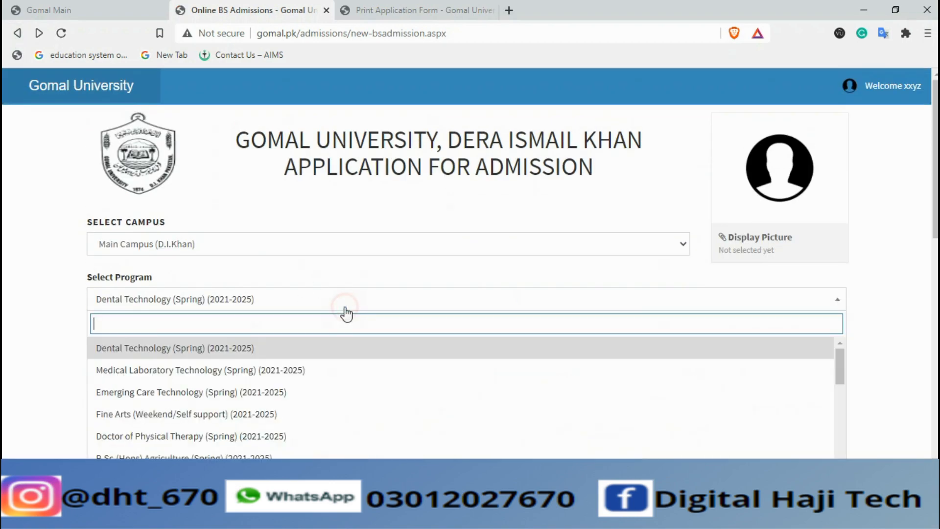
{"action": "left_click", "coordinate": [293, 392]}
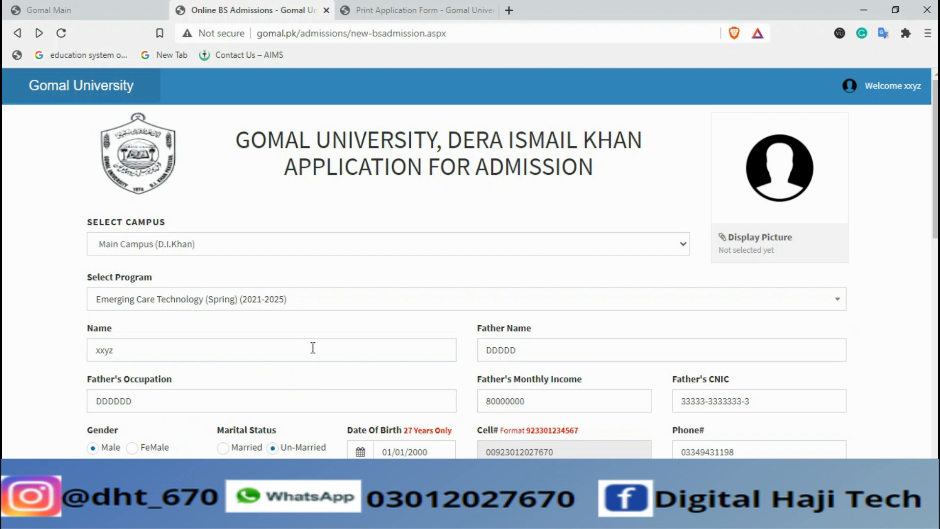
{"action": "scroll", "coordinate": [318, 348], "scroll_direction": "down", "scroll_amount": 7}
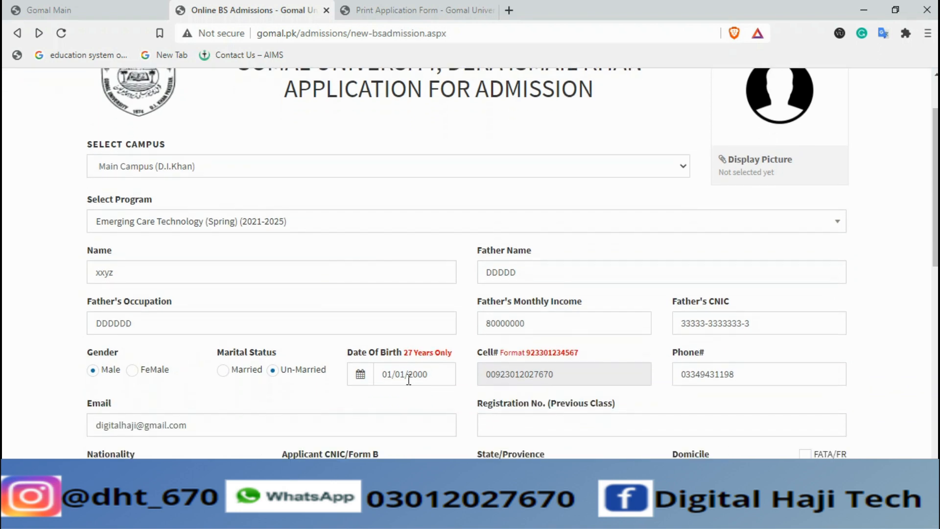
Resubmit the admission form and open its printable application form.
{"action": "scroll", "coordinate": [408, 380], "scroll_direction": "down", "scroll_amount": 6}
{"action": "left_click", "coordinate": [135, 313]}
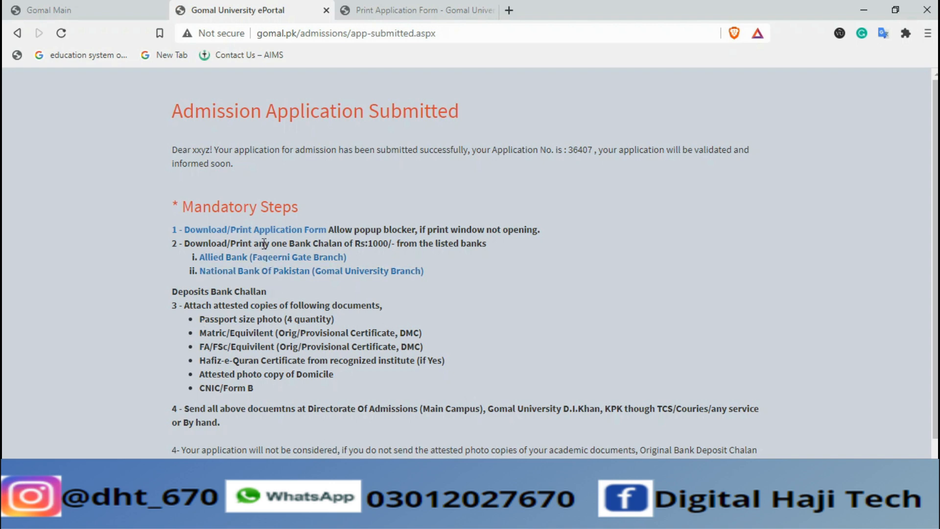
{"action": "left_click", "coordinate": [262, 230]}
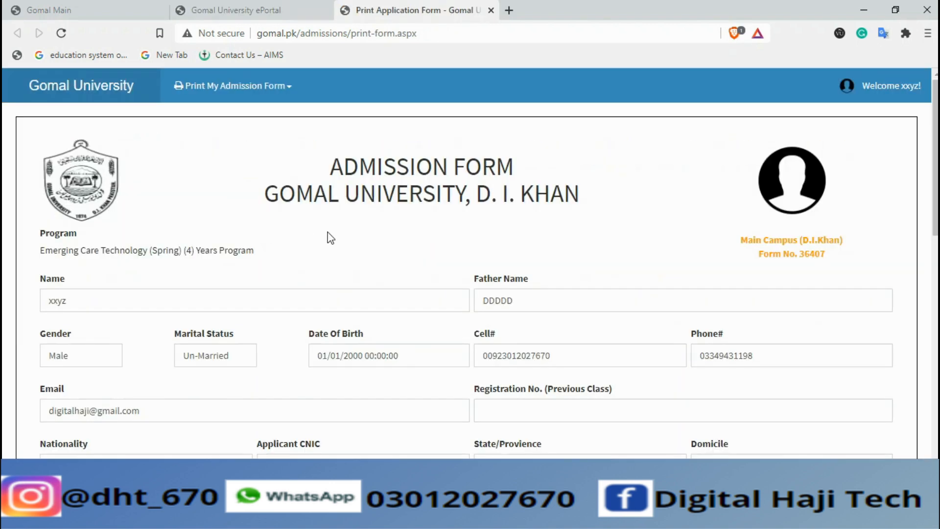
Scroll through the printed form showing Emerging Care Technology (Spring) (4) Years Program, clearing a stray highlight.
{"action": "scroll", "coordinate": [283, 380], "scroll_direction": "down", "scroll_amount": 3}
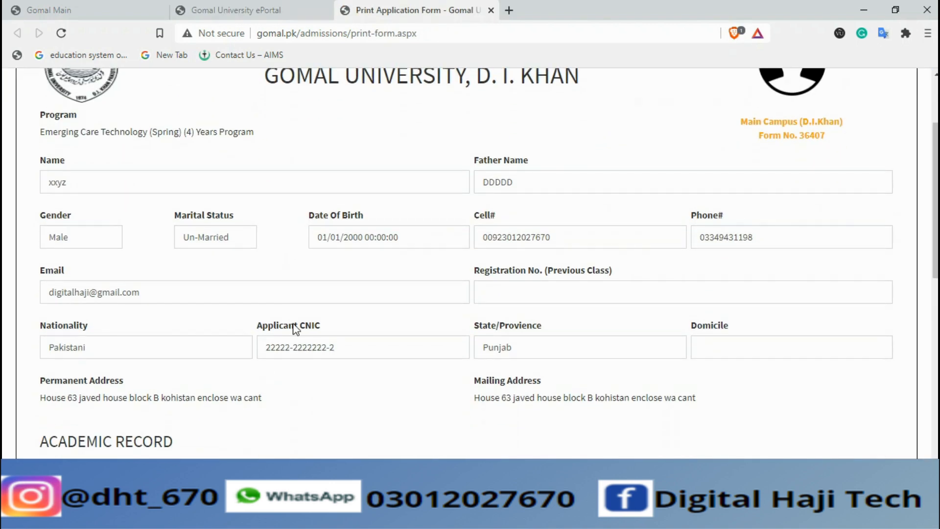
{"action": "scroll", "coordinate": [342, 398], "scroll_direction": "down", "scroll_amount": 3}
{"action": "scroll", "coordinate": [389, 221], "scroll_direction": "up", "scroll_amount": 5}
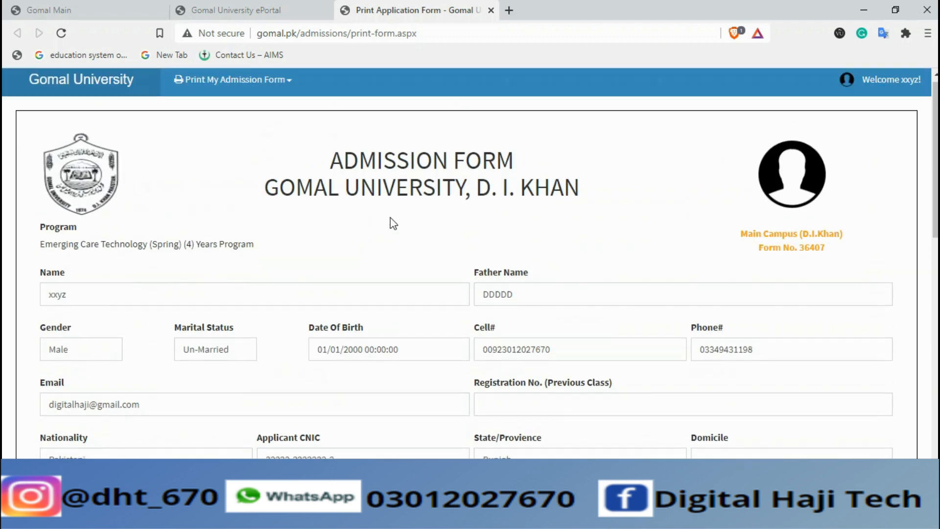
{"action": "scroll", "coordinate": [396, 327], "scroll_direction": "down", "scroll_amount": 1}
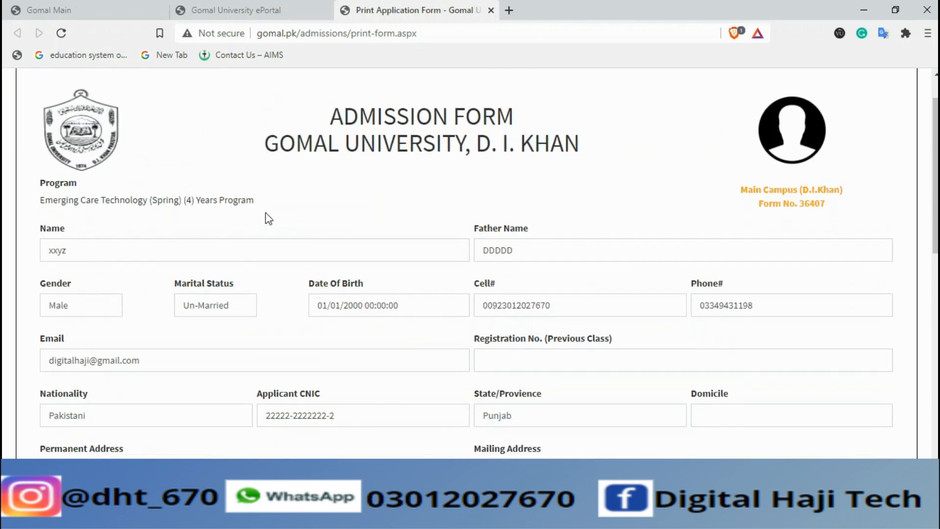
{"action": "left_click_drag", "start_coordinate": [254, 200], "coordinate": [12, 112]}
{"action": "left_click", "coordinate": [343, 194]}
On gu.edu.pk, dismiss the alerts popup and view the Faculty of sciences and Faculty of Arts department lists.
{"action": "left_click", "coordinate": [112, 10]}
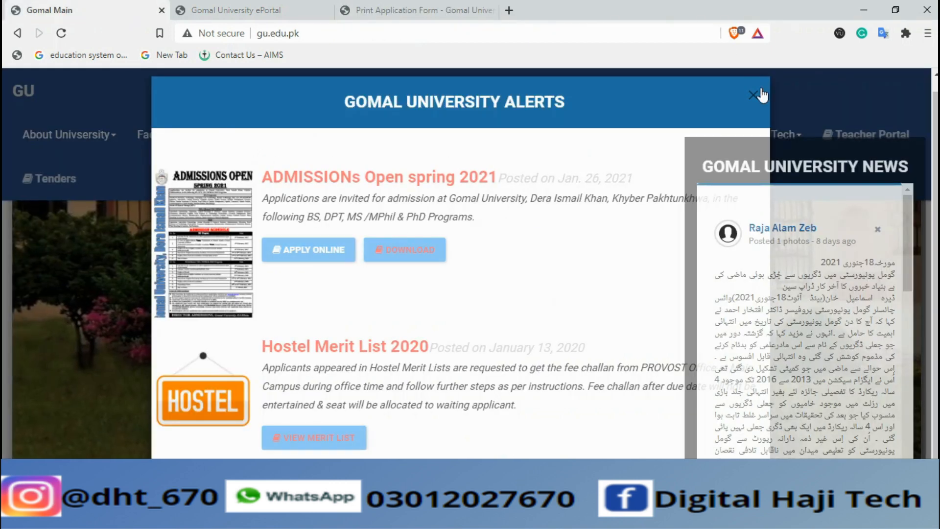
{"action": "left_click", "coordinate": [753, 96]}
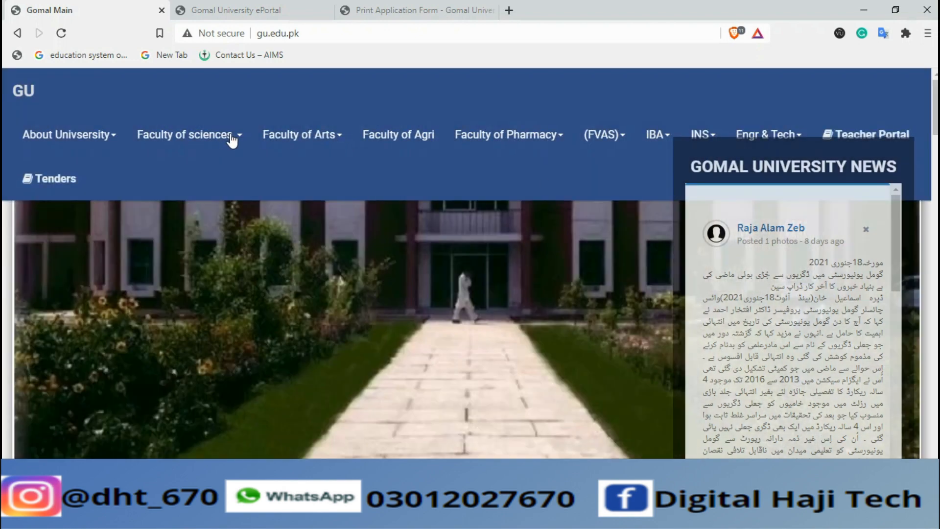
{"action": "left_click", "coordinate": [237, 139]}
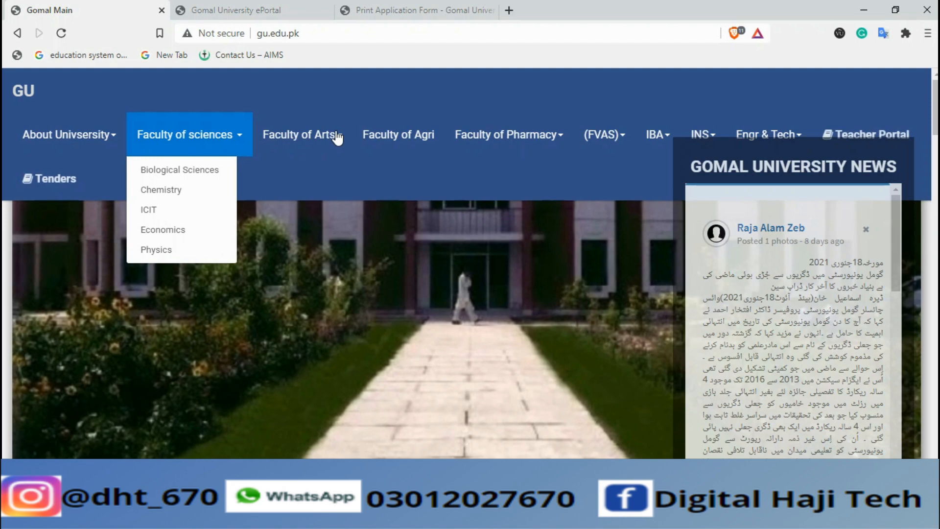
{"action": "left_click", "coordinate": [337, 137]}
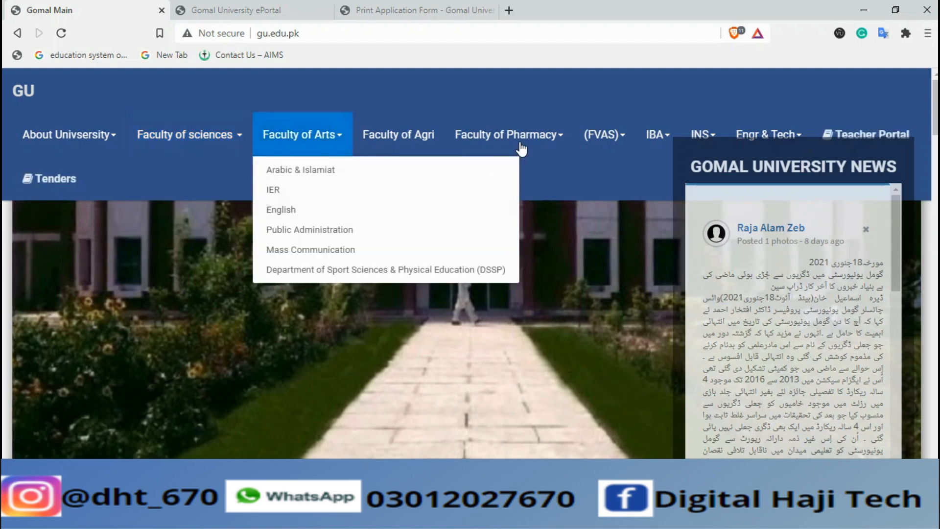
View the Faculty of Pharmacy departments, then the IBA and FVAS menus.
{"action": "left_click", "coordinate": [553, 138]}
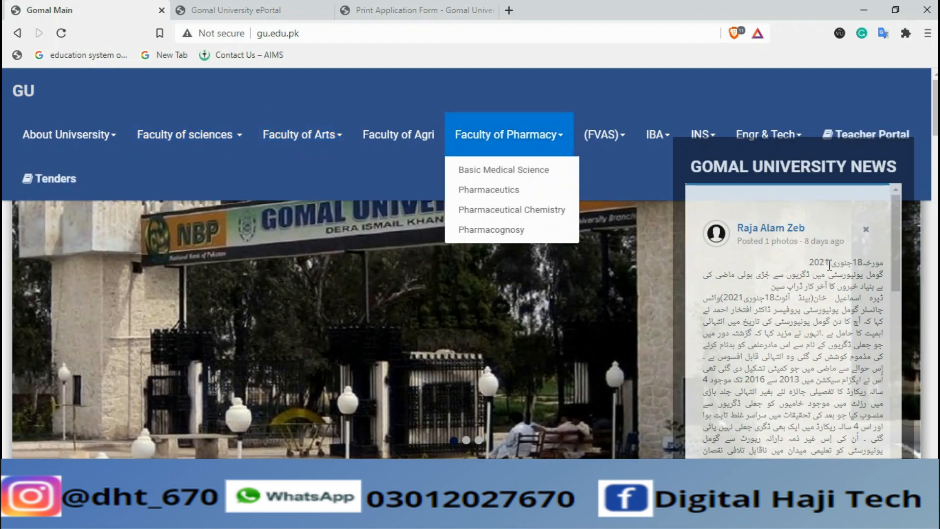
{"action": "left_click_drag", "start_coordinate": [899, 257], "coordinate": [908, 381]}
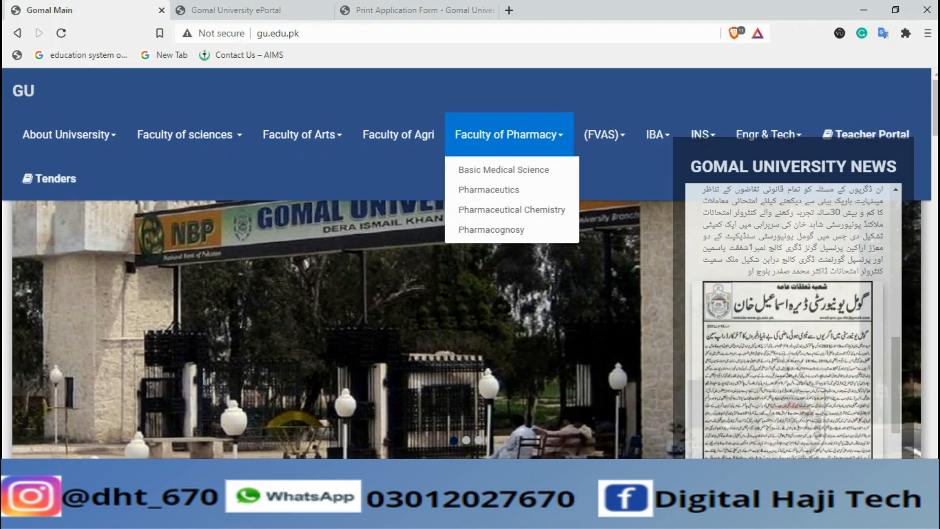
{"action": "left_click", "coordinate": [661, 289]}
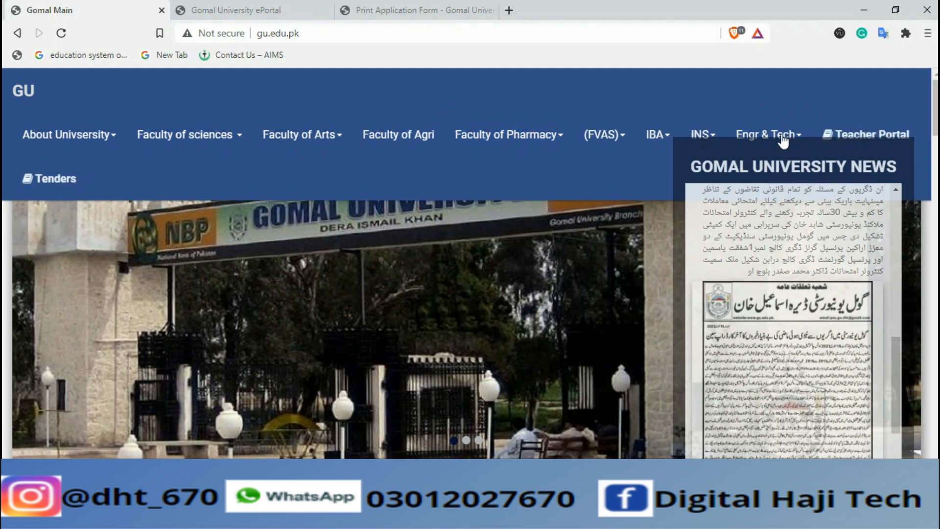
{"action": "left_click", "coordinate": [665, 140]}
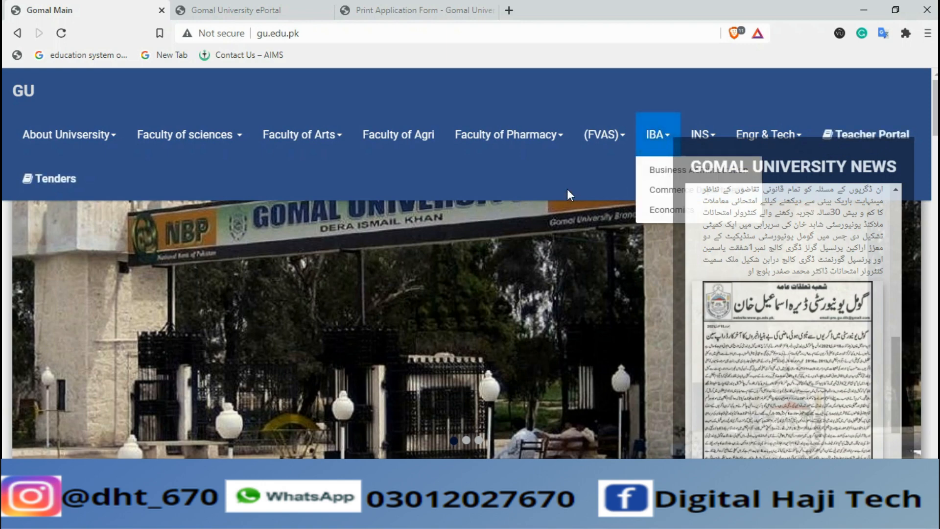
{"action": "left_click", "coordinate": [614, 139]}
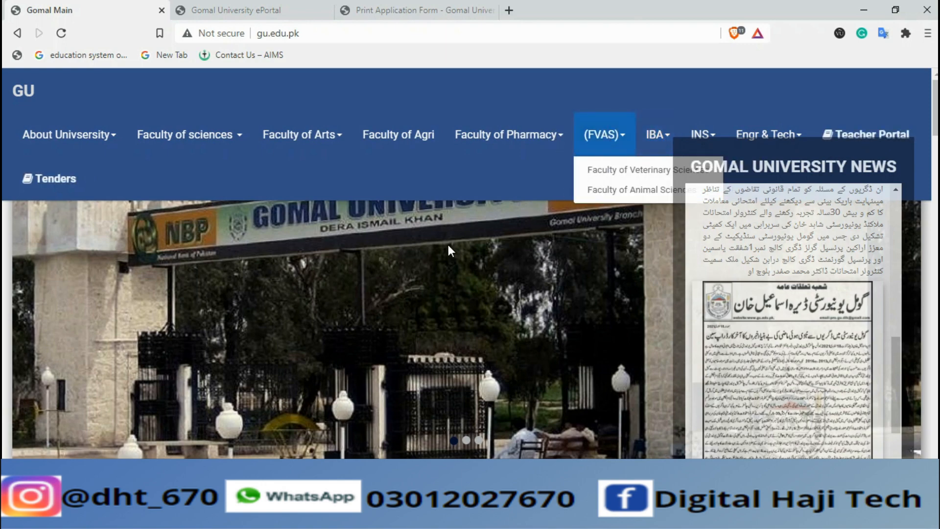
Scroll through the whole gu.edu.pk home page down to the map and back up.
{"action": "scroll", "coordinate": [394, 203], "scroll_direction": "down", "scroll_amount": 6}
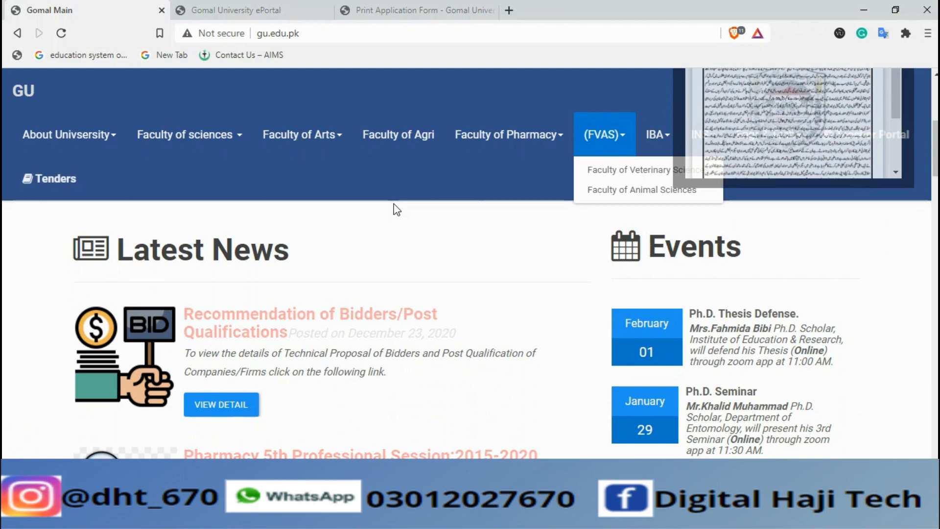
{"action": "scroll", "coordinate": [424, 351], "scroll_direction": "down", "scroll_amount": 3}
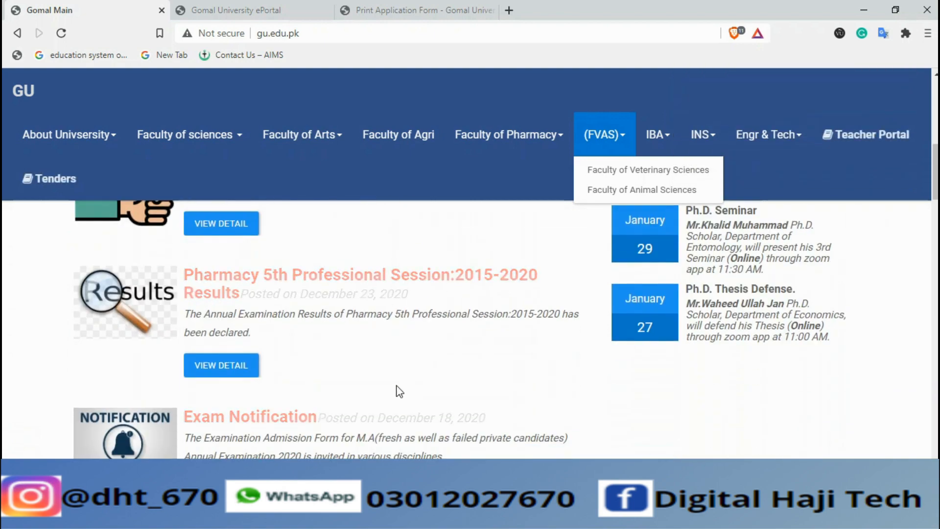
{"action": "scroll", "coordinate": [368, 395], "scroll_direction": "down", "scroll_amount": 6}
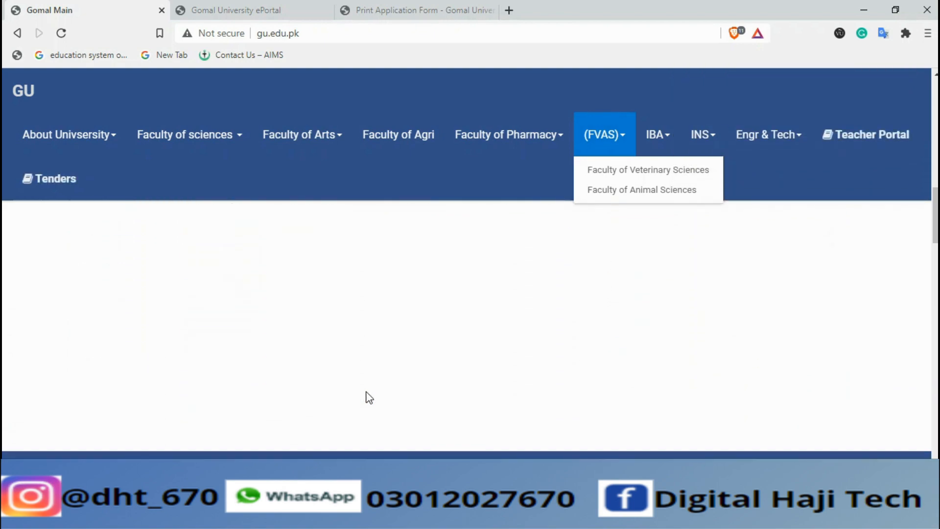
{"action": "scroll", "coordinate": [372, 397], "scroll_direction": "down", "scroll_amount": 1}
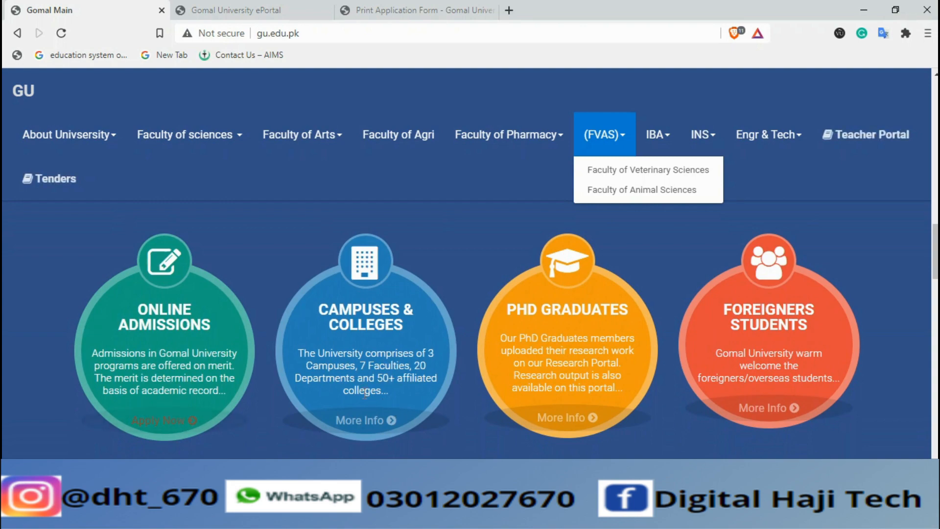
{"action": "scroll", "coordinate": [442, 389], "scroll_direction": "down", "scroll_amount": 6}
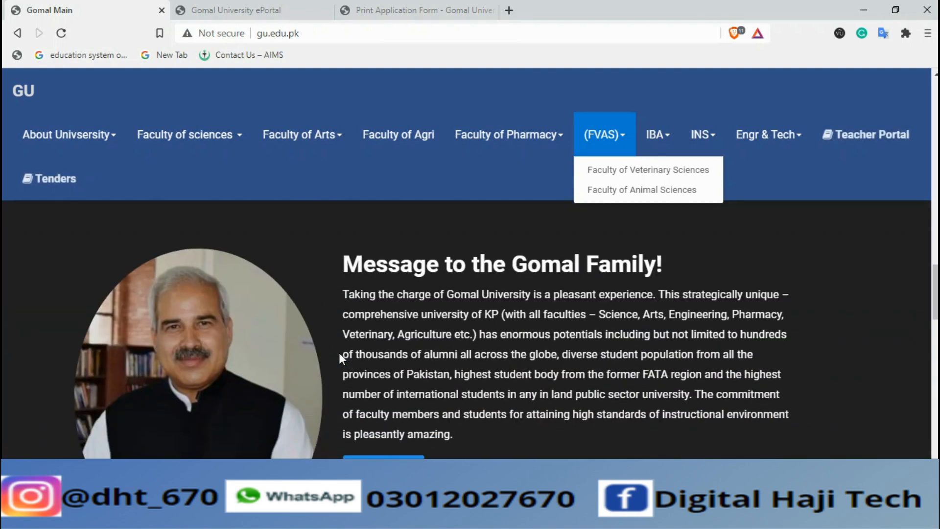
{"action": "scroll", "coordinate": [411, 445], "scroll_direction": "down", "scroll_amount": 9}
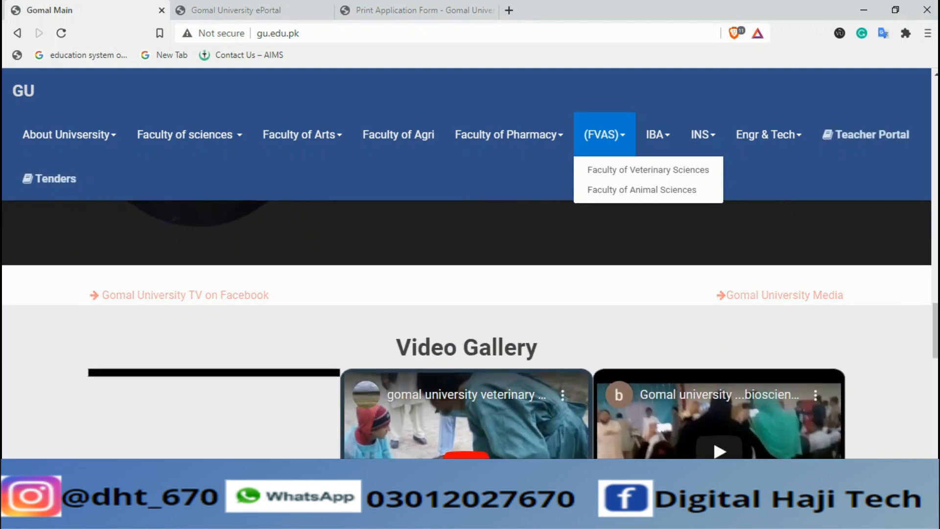
{"action": "scroll", "coordinate": [394, 379], "scroll_direction": "down", "scroll_amount": 5}
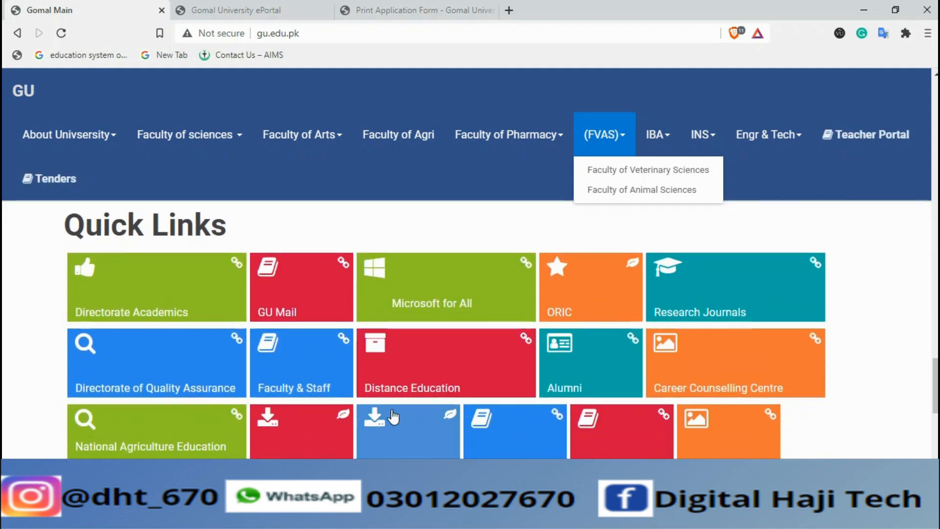
{"action": "scroll", "coordinate": [392, 372], "scroll_direction": "down", "scroll_amount": 6}
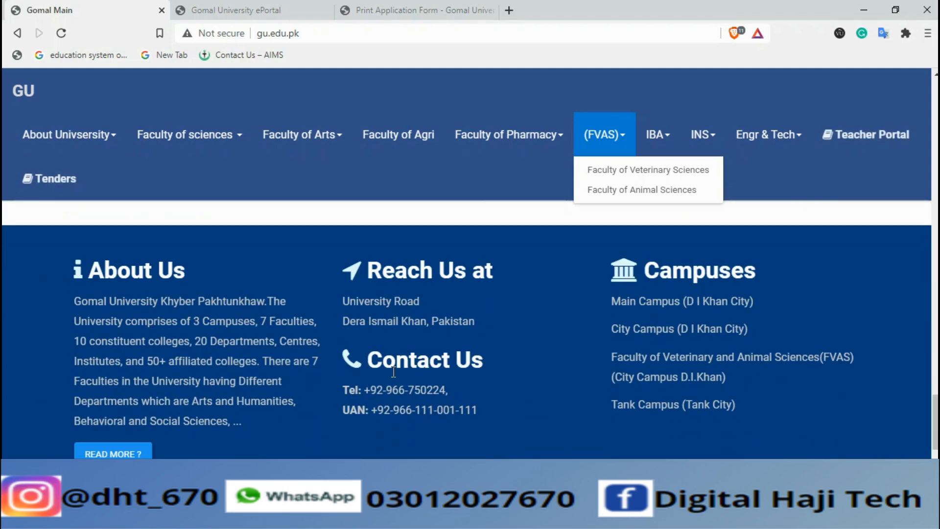
{"action": "scroll", "coordinate": [493, 409], "scroll_direction": "down", "scroll_amount": 5}
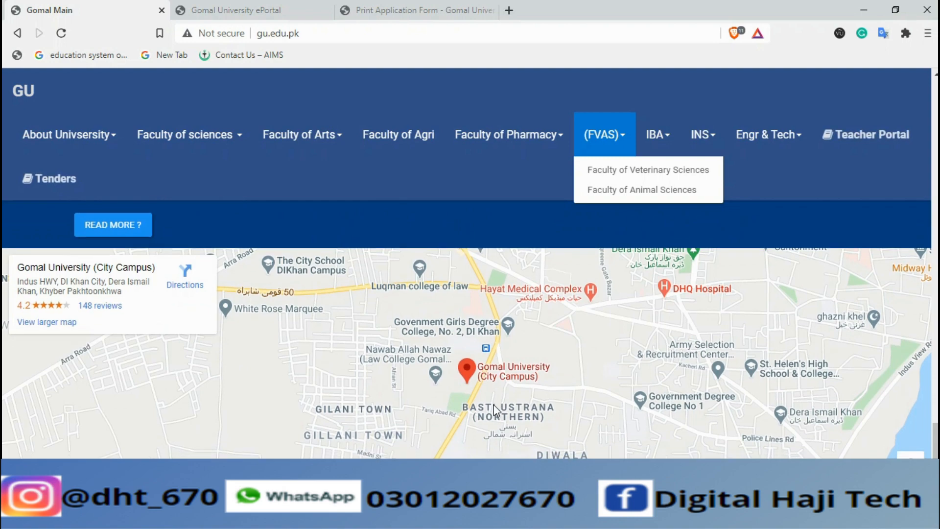
{"action": "scroll", "coordinate": [495, 409], "scroll_direction": "up", "scroll_amount": 15}
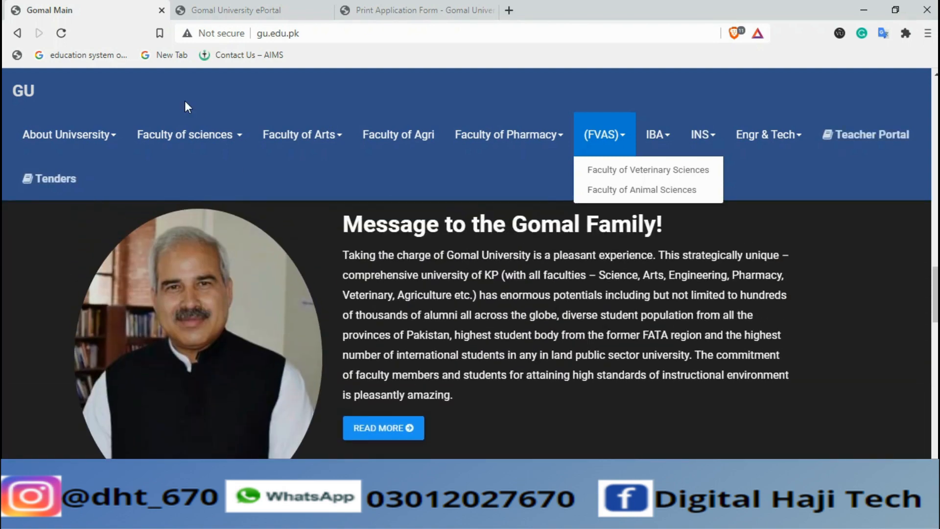
Open the About University and Faculty of sciences menus, then return to the 'gomal uni' Google results.
{"action": "left_click", "coordinate": [117, 142]}
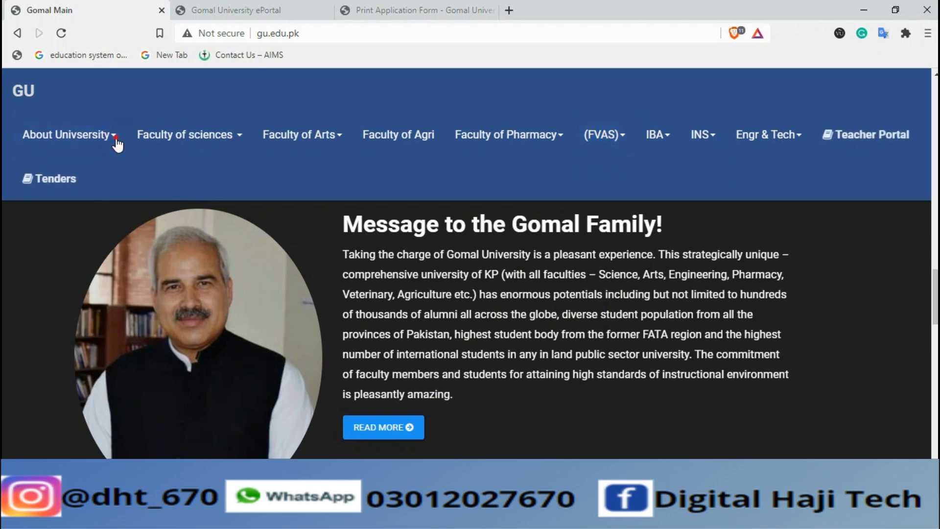
{"action": "left_click", "coordinate": [118, 143]}
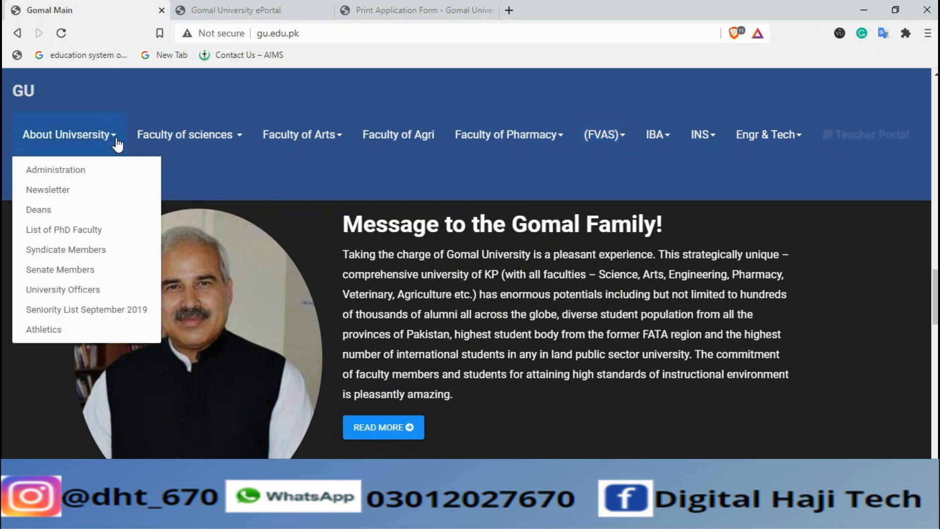
{"action": "left_click", "coordinate": [242, 139]}
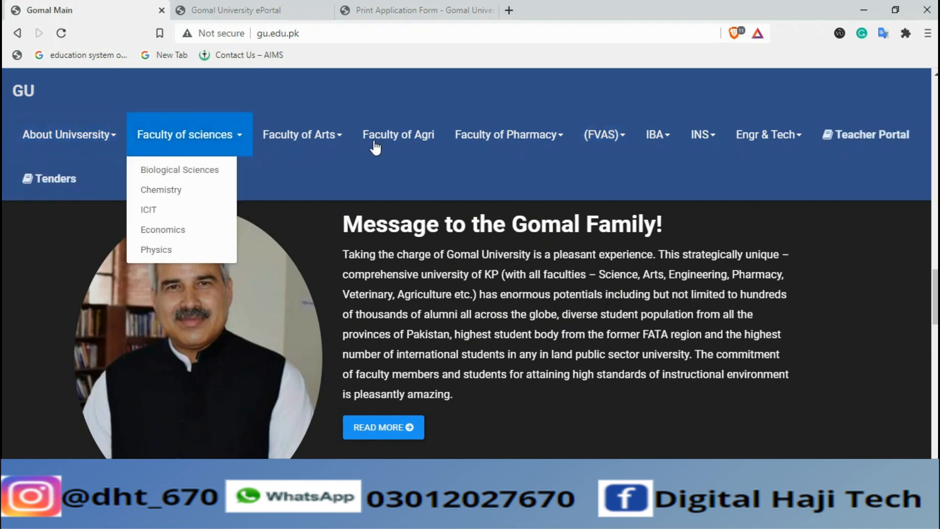
{"action": "scroll", "coordinate": [639, 169], "scroll_direction": "up", "scroll_amount": 10}
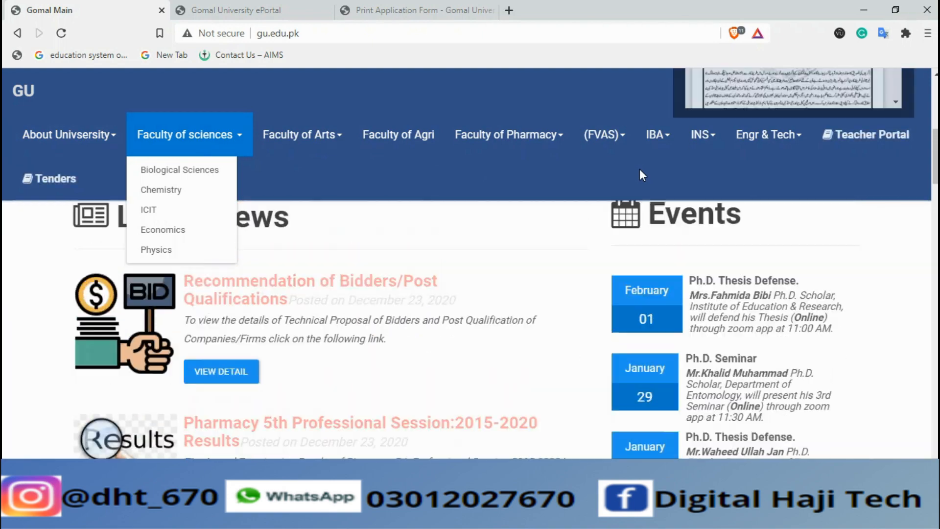
{"action": "scroll", "coordinate": [529, 332], "scroll_direction": "up", "scroll_amount": 3}
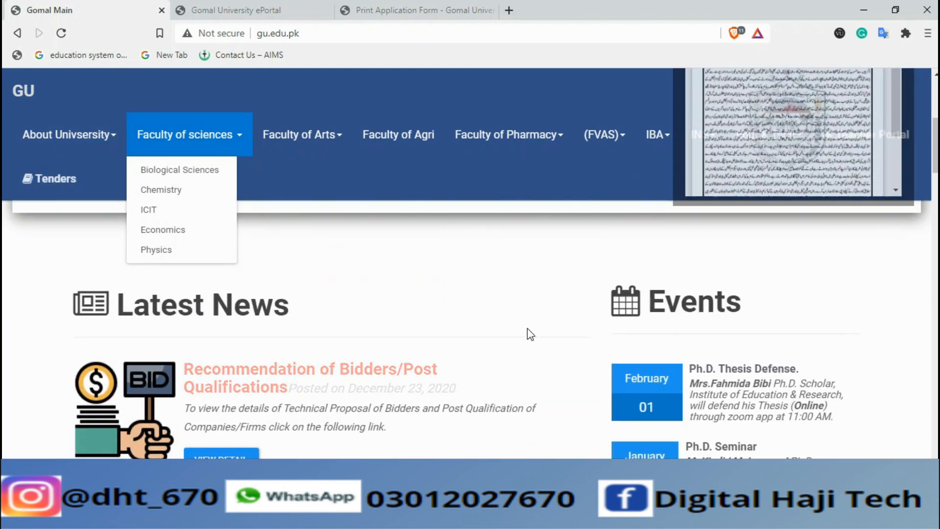
{"action": "scroll", "coordinate": [527, 329], "scroll_direction": "up", "scroll_amount": 3}
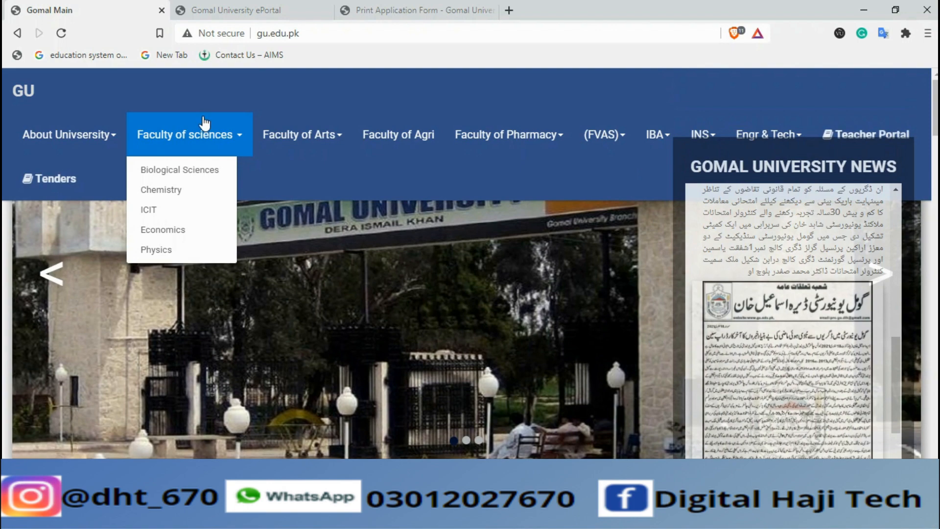
{"action": "left_click", "coordinate": [16, 34]}
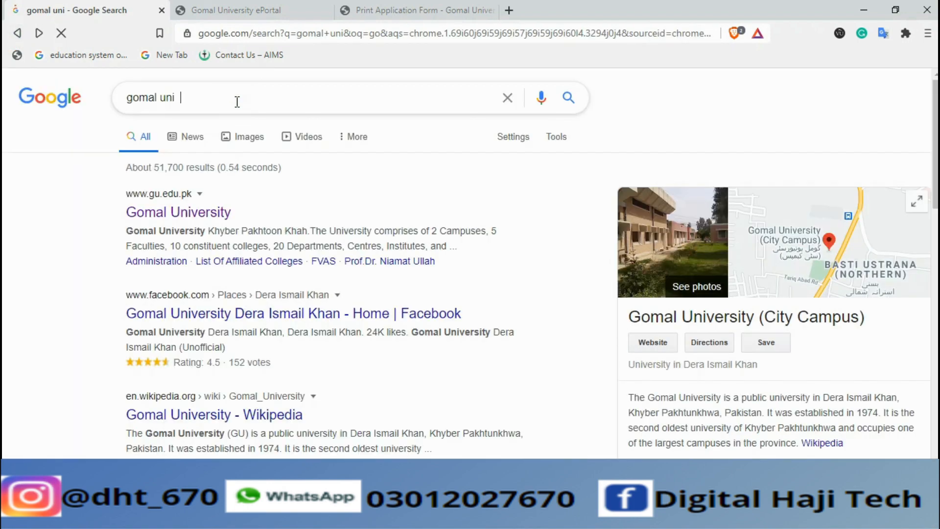
Search Google for 'gomal uni fee structure' and check the eduvision fee structure result.
{"action": "type", "text": "FEE"}
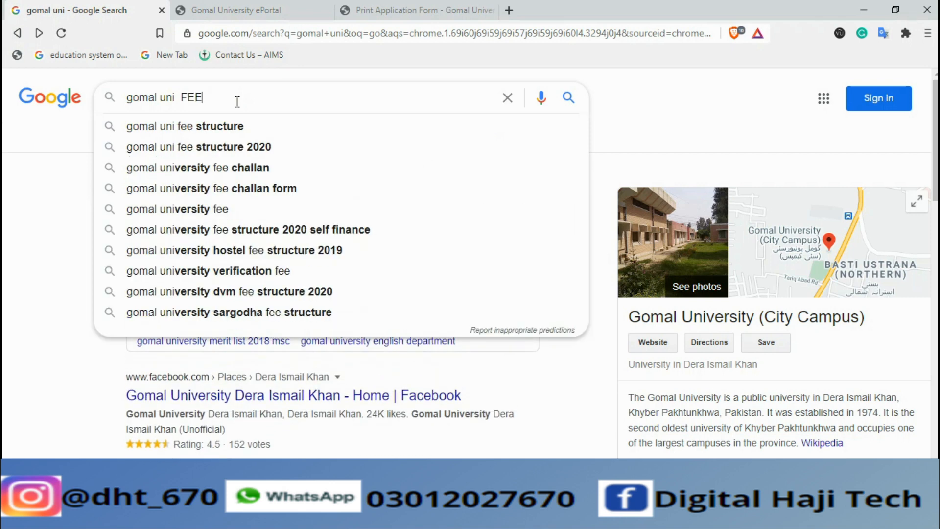
{"action": "left_click", "coordinate": [234, 126]}
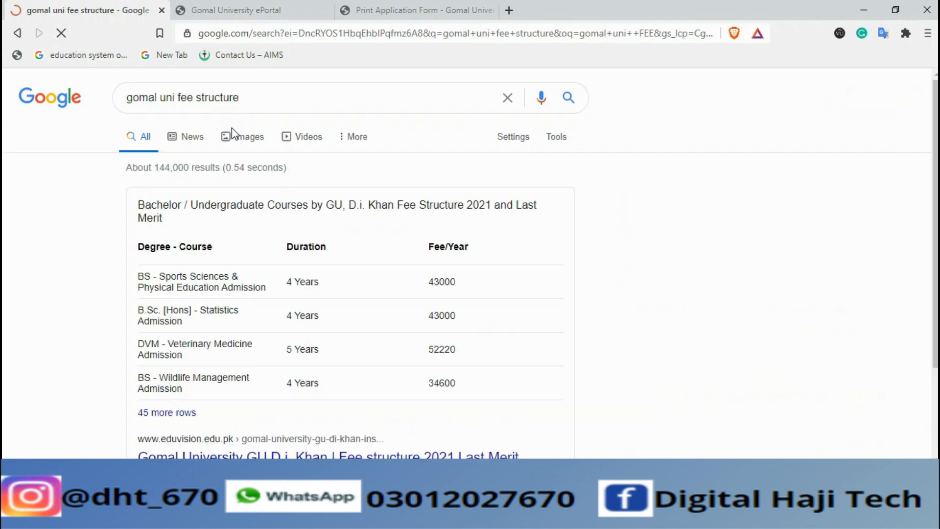
{"action": "scroll", "coordinate": [345, 345], "scroll_direction": "down", "scroll_amount": 2}
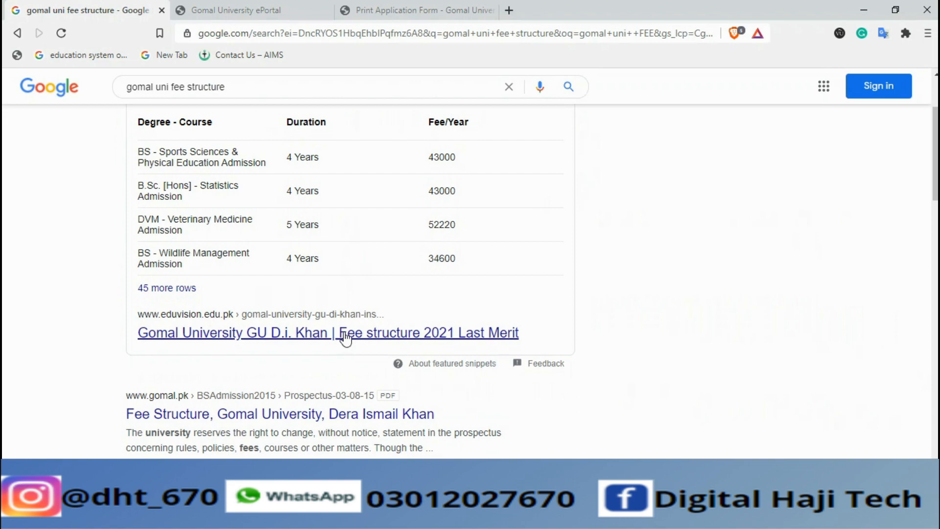
{"action": "left_click", "coordinate": [351, 338]}
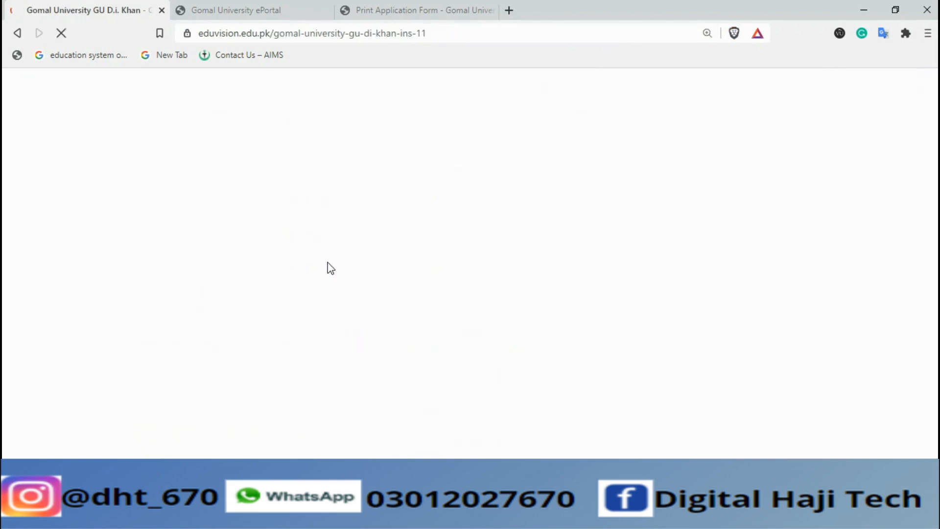
{"action": "scroll", "coordinate": [316, 304], "scroll_direction": "down", "scroll_amount": 10}
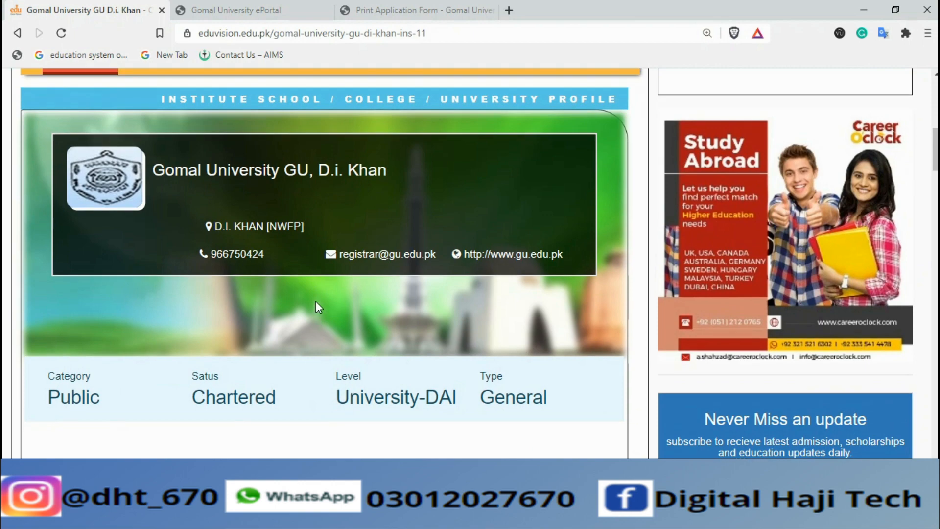
{"action": "scroll", "coordinate": [315, 301], "scroll_direction": "up", "scroll_amount": 3}
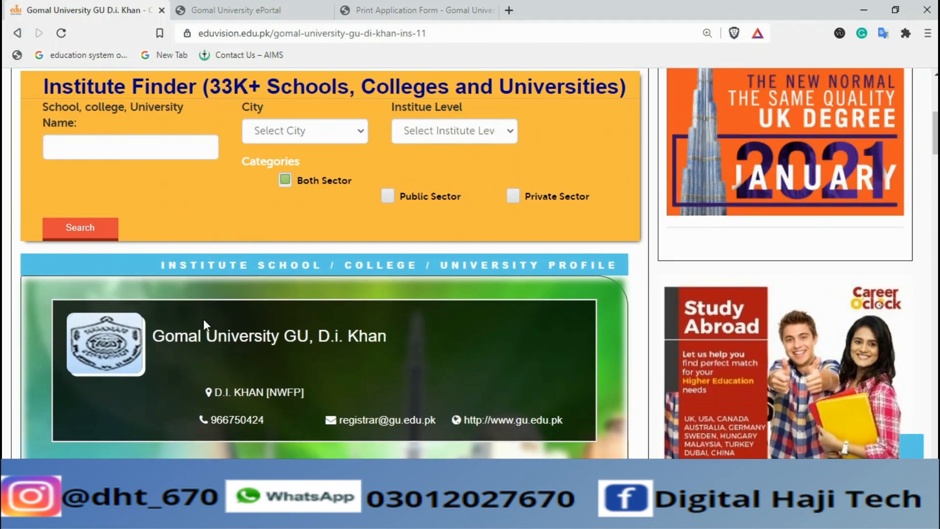
{"action": "key", "text": "alt+Left"}
Download the Prospectus-03-08-15.pdf fee prospectus (4.28 MB) with Internet Download Manager.
{"action": "scroll", "coordinate": [242, 411], "scroll_direction": "down", "scroll_amount": 1}
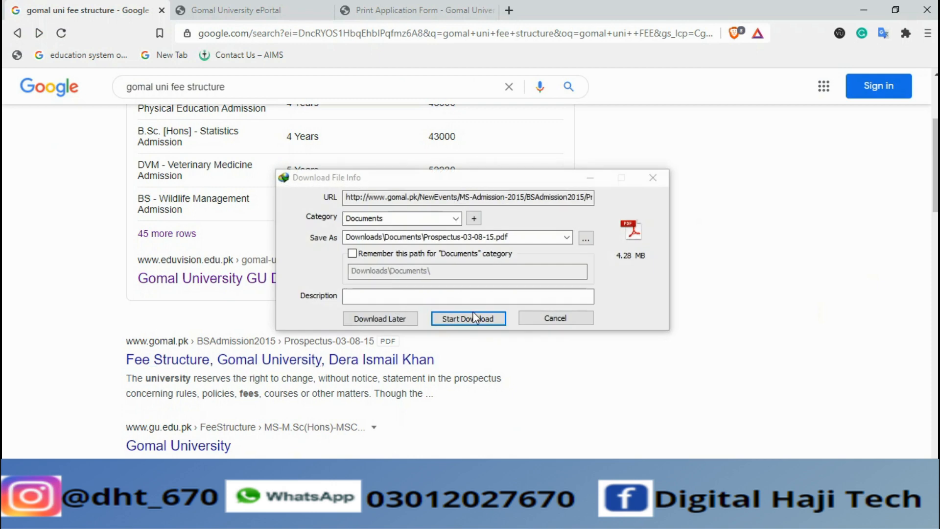
{"action": "left_click", "coordinate": [473, 318]}
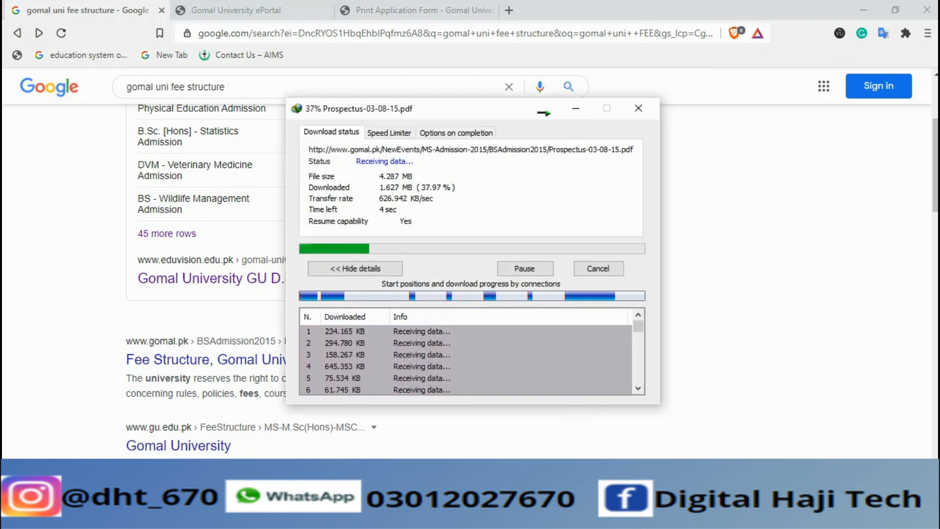
{"action": "mouse_move", "coordinate": [661, 519]}
{"action": "left_click", "coordinate": [611, 477]}
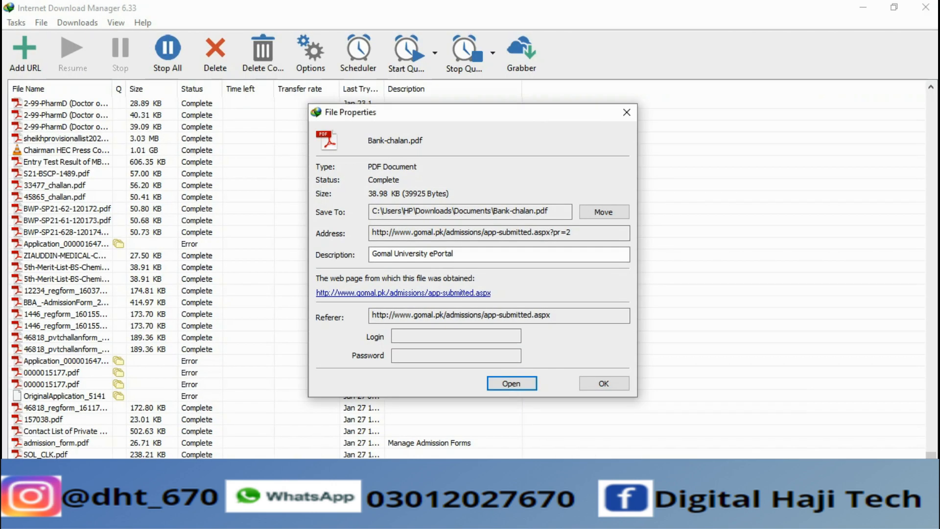